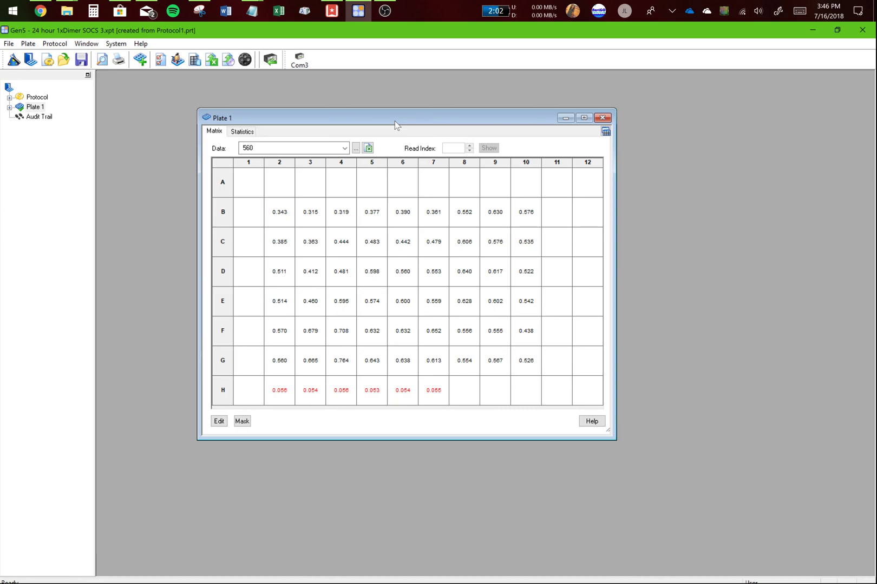
{"action": "left_click_drag", "start_coordinate": [305, 117], "coordinate": [306, 137]}
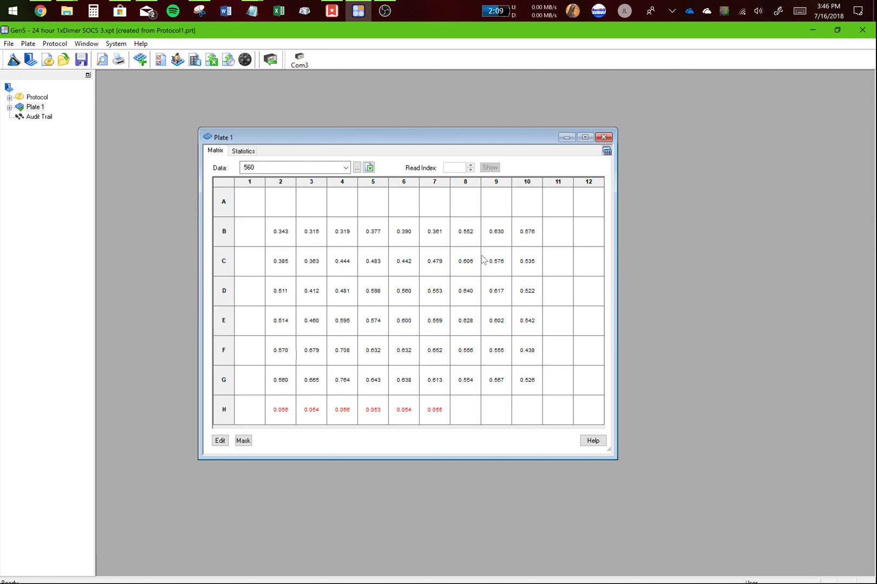
{"action": "left_click_drag", "start_coordinate": [518, 236], "coordinate": [209, 459]}
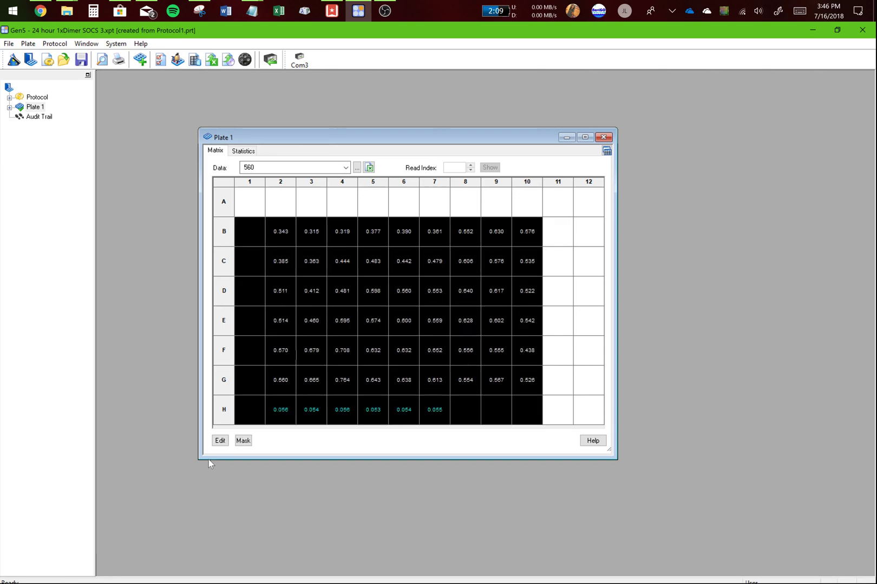
{"action": "left_click", "coordinate": [404, 322]}
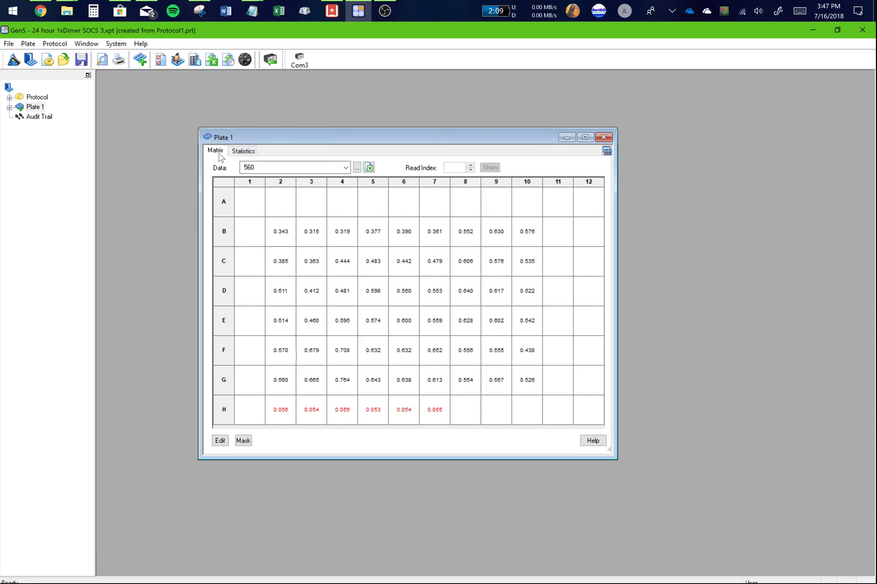
Display the 560 data matrix of Plate 1, export it to Excel and open the exported workbook
{"action": "left_click", "coordinate": [285, 168]}
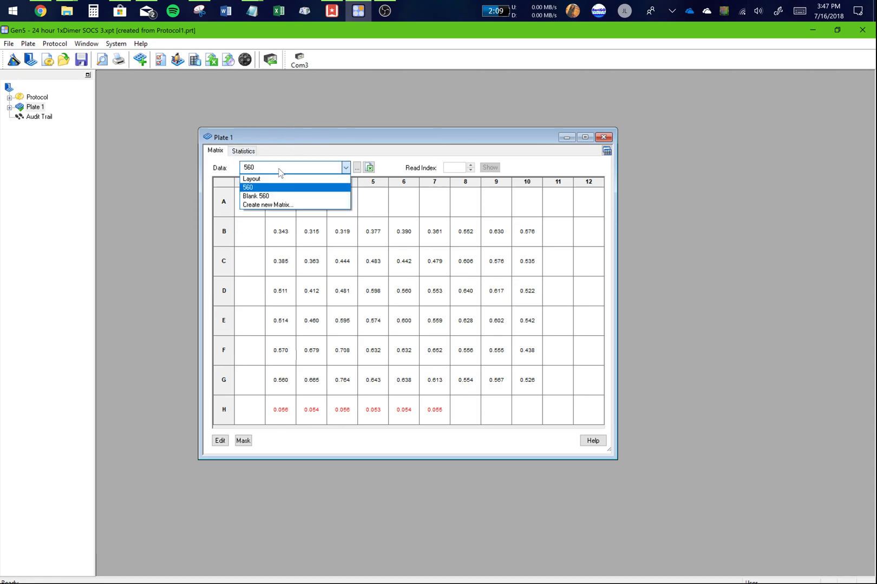
{"action": "left_click", "coordinate": [274, 179]}
{"action": "left_click", "coordinate": [276, 168]}
{"action": "left_click", "coordinate": [261, 187]}
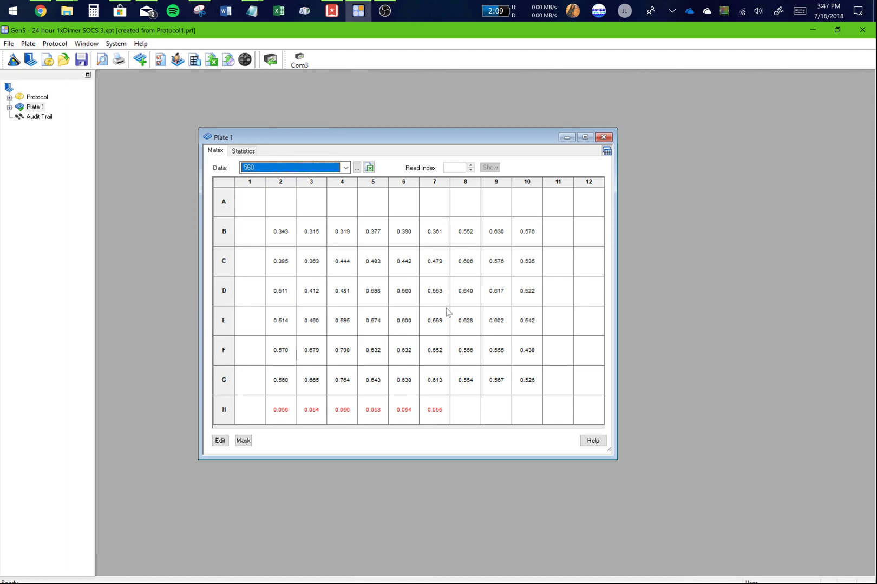
{"action": "left_click", "coordinate": [369, 168]}
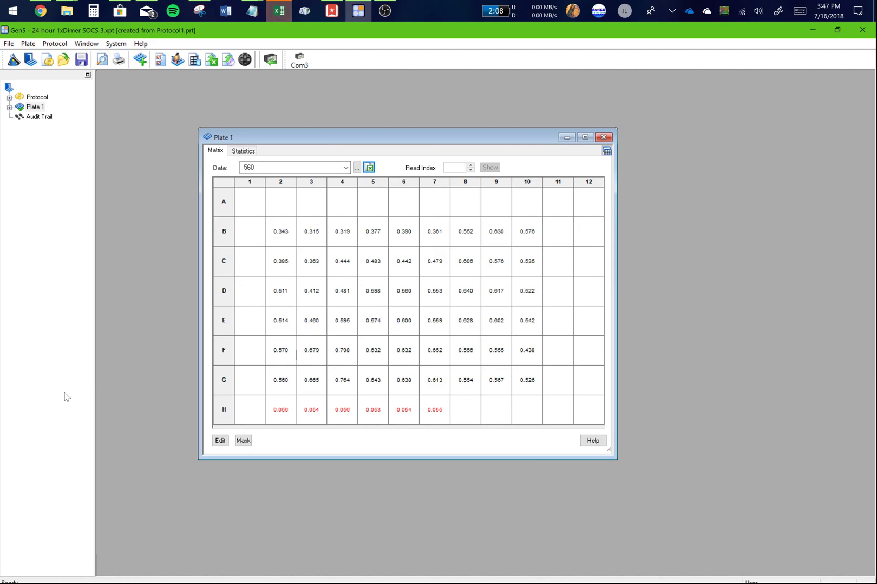
{"action": "left_click", "coordinate": [287, 7]}
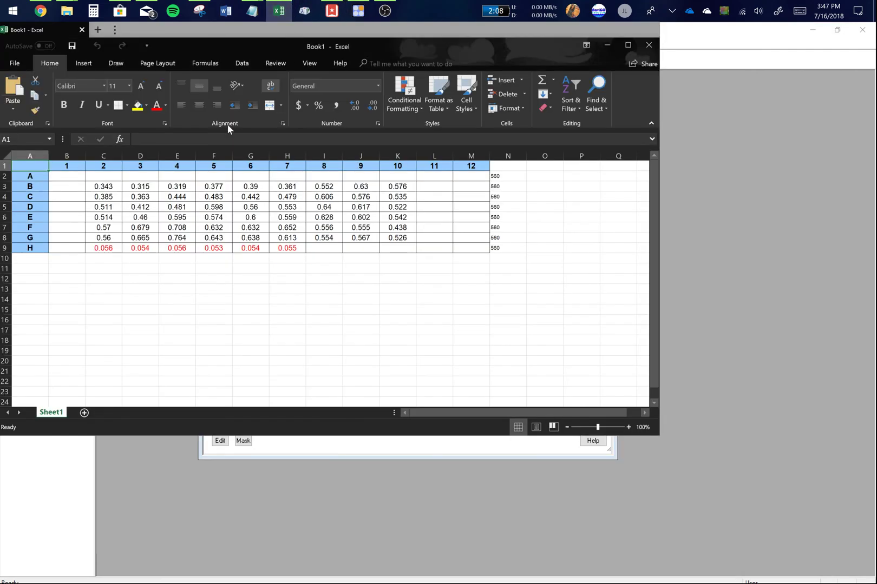
Switch back to Gen5, display the Layout matrix of Plate 1 and export it to Excel
{"action": "key", "text": "alt+Tab"}
{"action": "left_click", "coordinate": [307, 170]}
{"action": "left_click", "coordinate": [266, 178]}
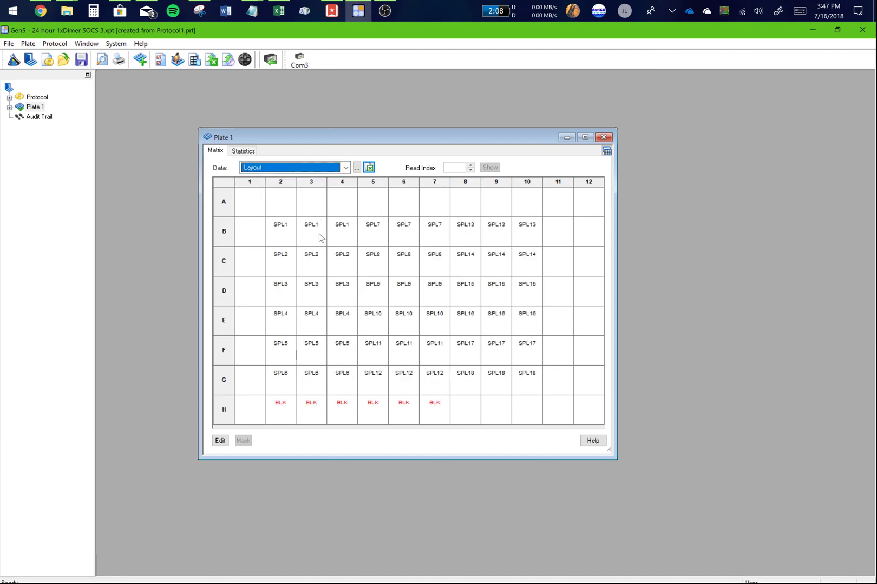
{"action": "left_click_drag", "start_coordinate": [282, 235], "coordinate": [531, 394]}
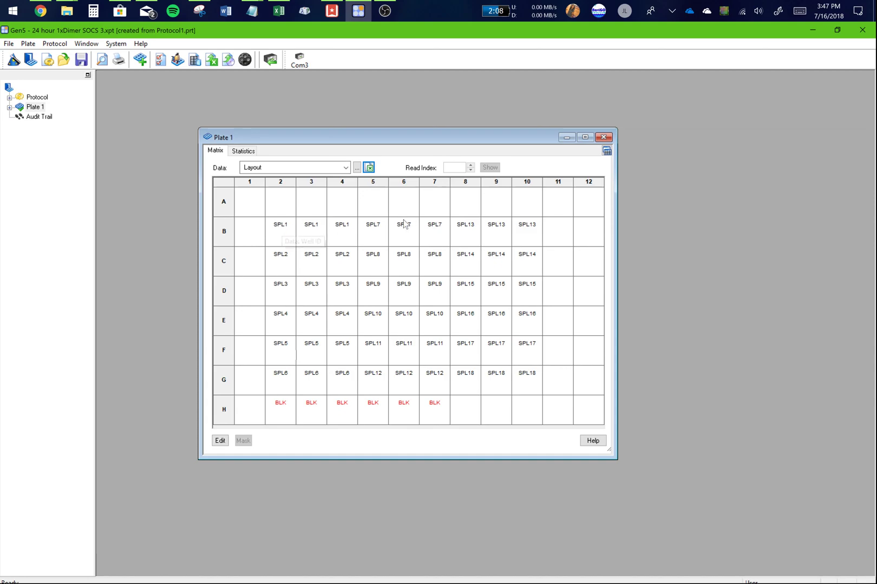
{"action": "left_click_drag", "start_coordinate": [284, 235], "coordinate": [332, 229]}
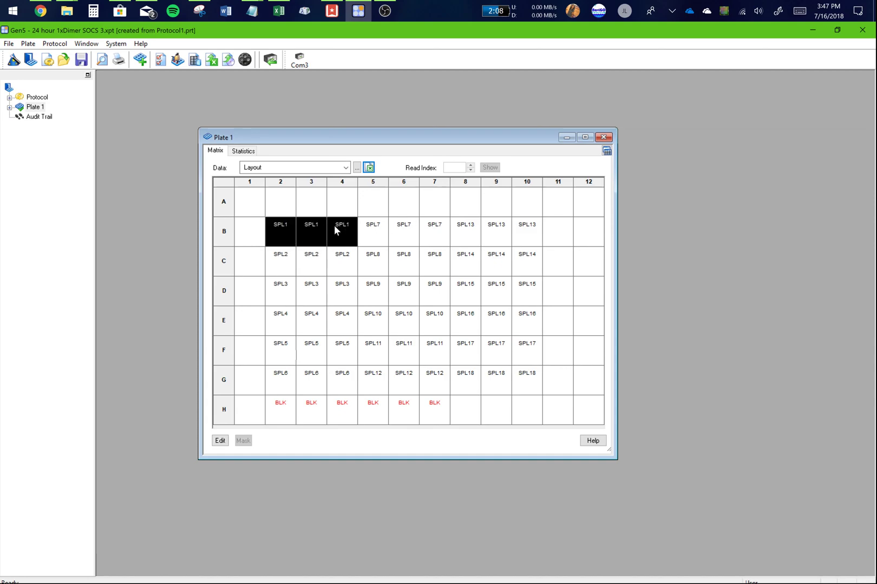
{"action": "left_click_drag", "start_coordinate": [271, 269], "coordinate": [385, 171]}
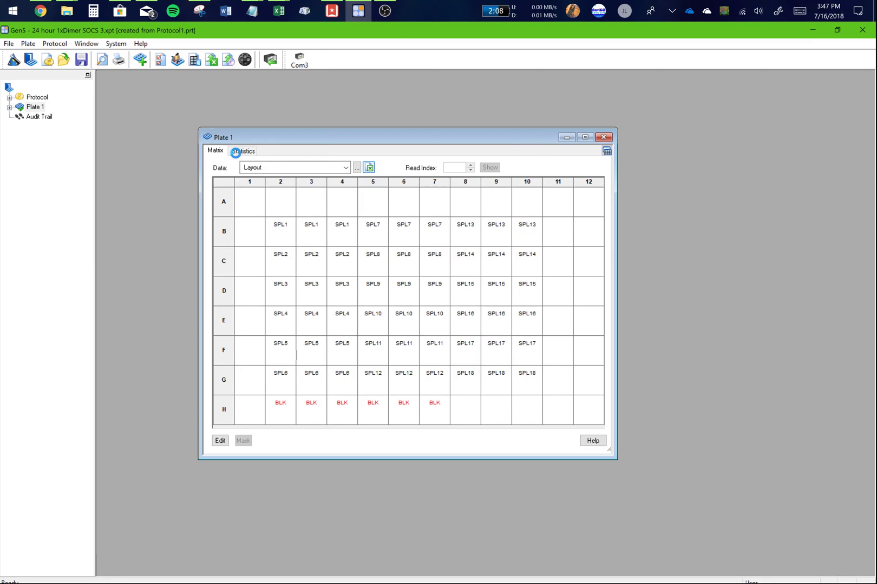
{"action": "left_click", "coordinate": [478, 333]}
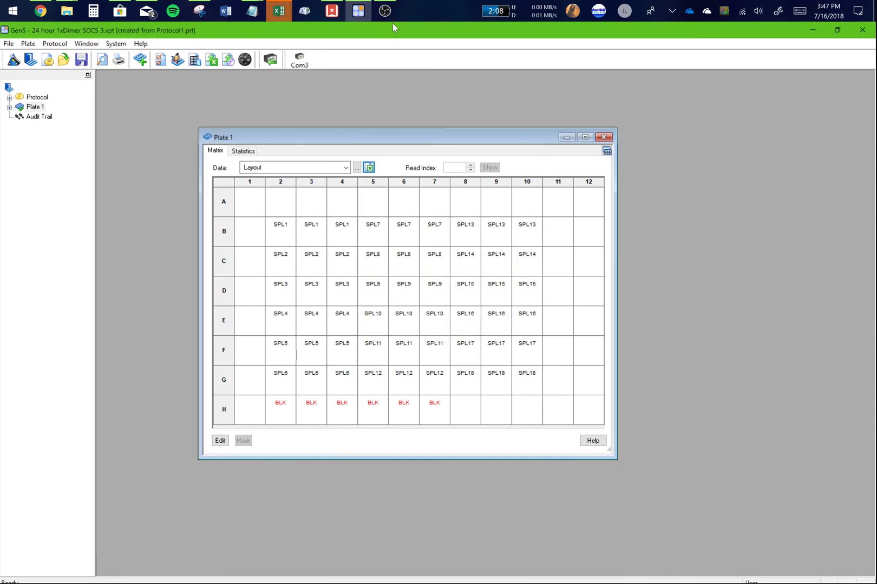
Check the exported layout workbook in Excel and return to the plate window in Gen5
{"action": "mouse_move", "coordinate": [279, 11]}
{"action": "left_click", "coordinate": [308, 61]}
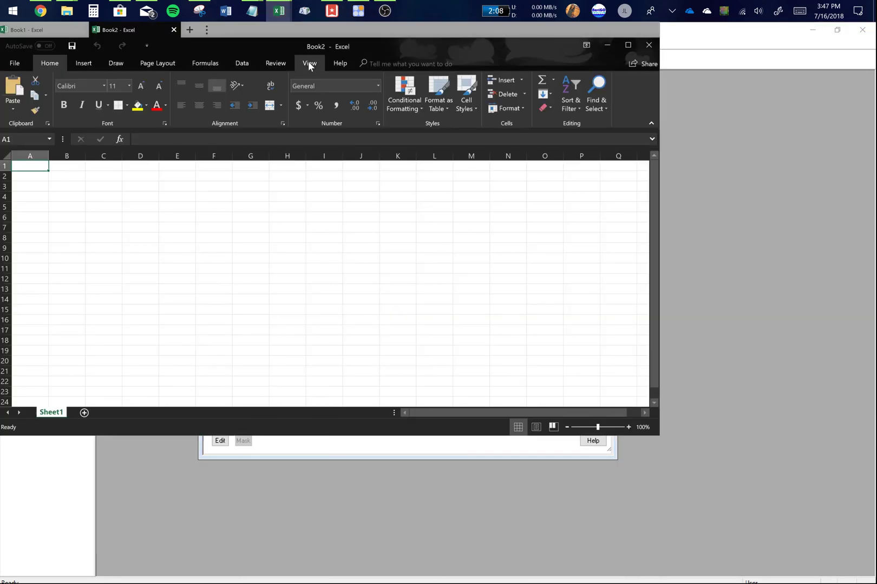
{"action": "left_click", "coordinate": [173, 29]}
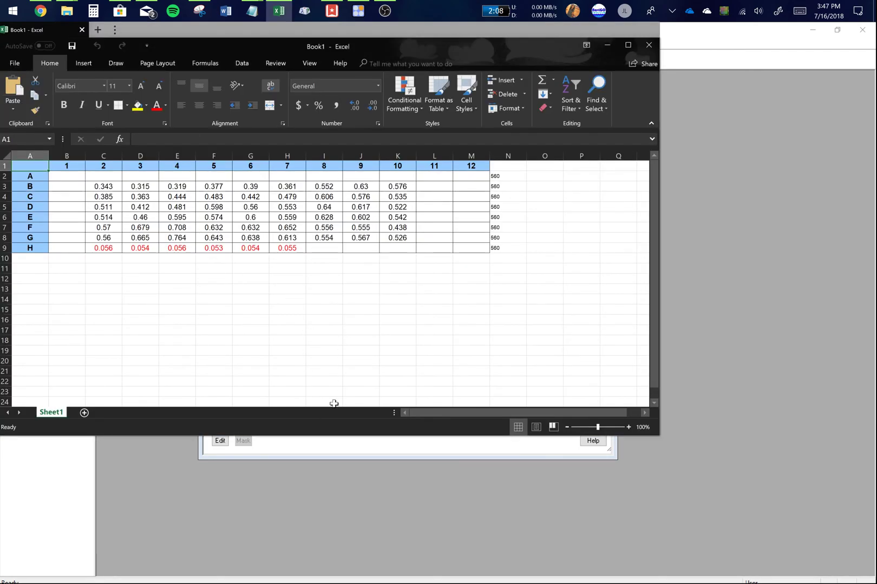
{"action": "left_click", "coordinate": [323, 448]}
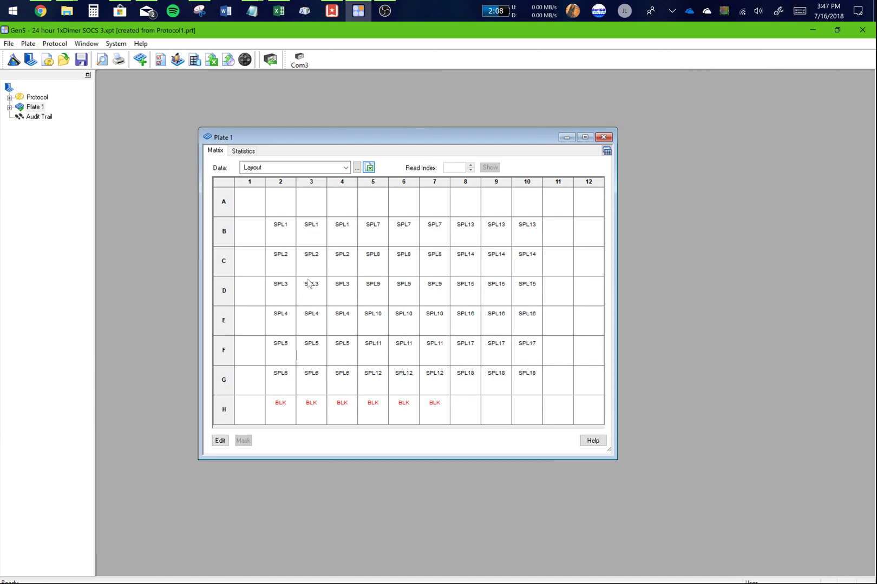
{"action": "mouse_move", "coordinate": [278, 11]}
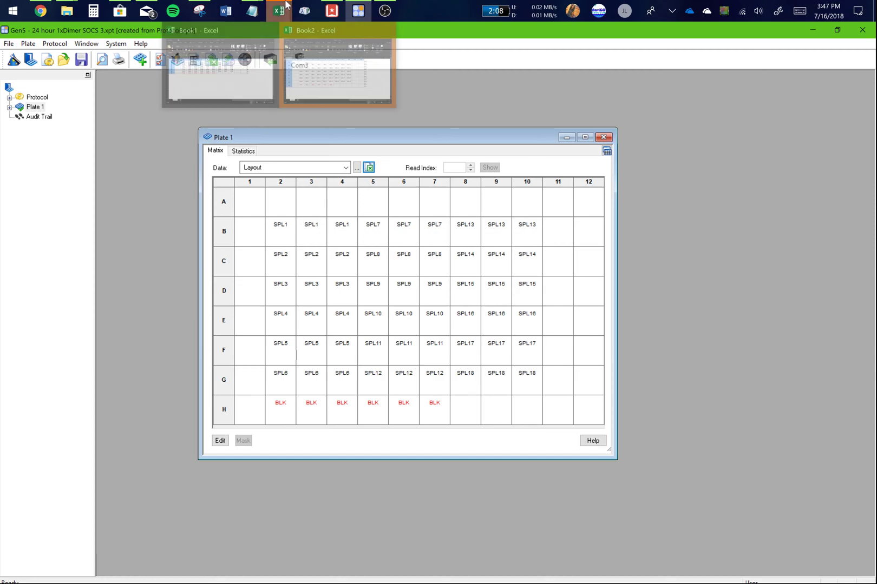
{"action": "left_click", "coordinate": [290, 29]}
{"action": "left_click", "coordinate": [329, 448]}
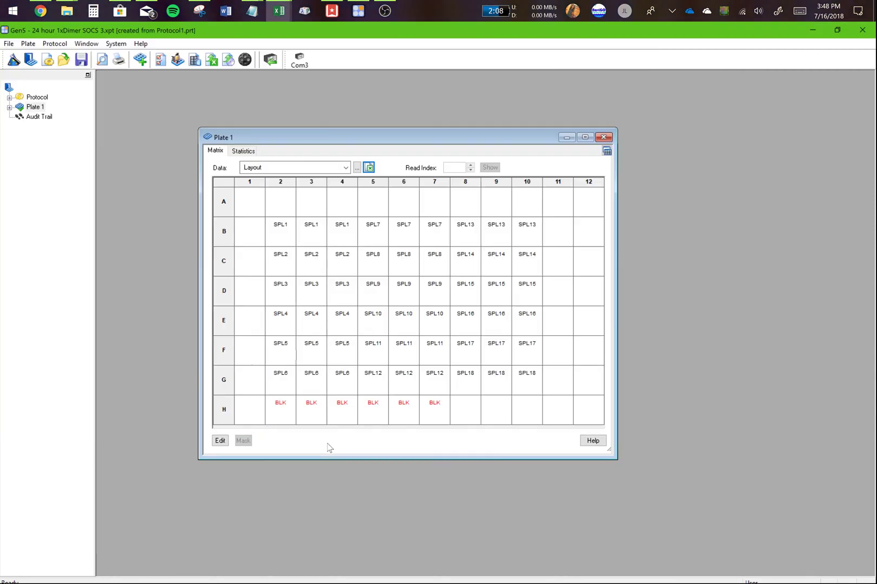
Show the Blank 560 statistics table for Plate 1, export it to Excel and maximize the exported workbook
{"action": "left_click", "coordinate": [243, 151]}
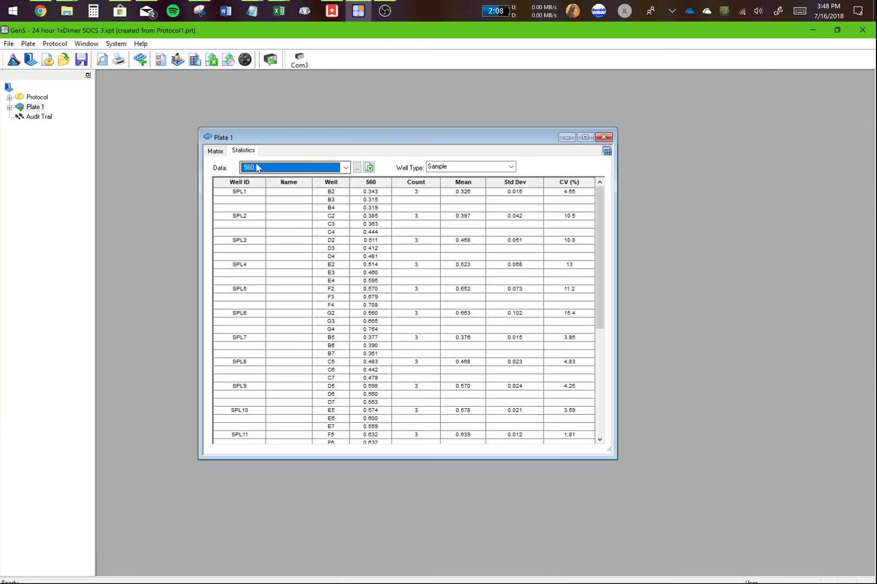
{"action": "left_click", "coordinate": [260, 168]}
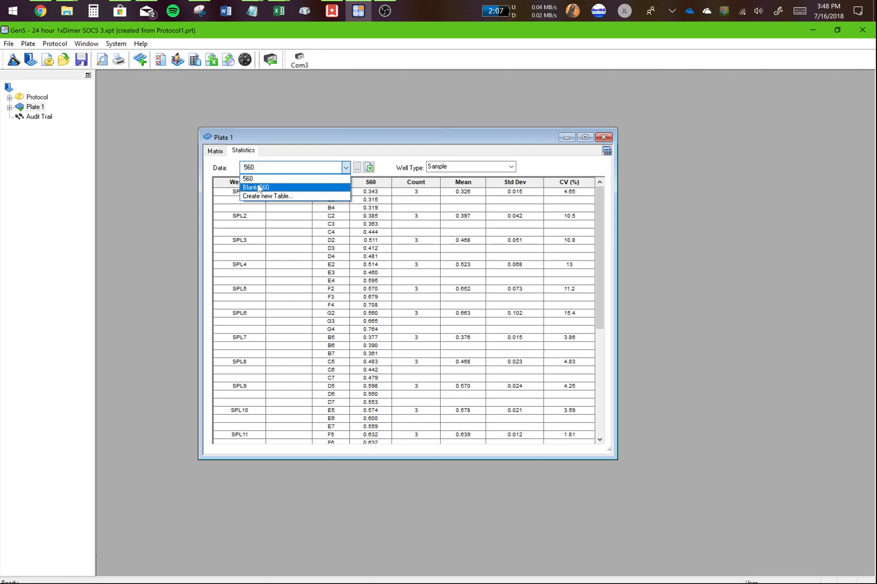
{"action": "left_click", "coordinate": [258, 187]}
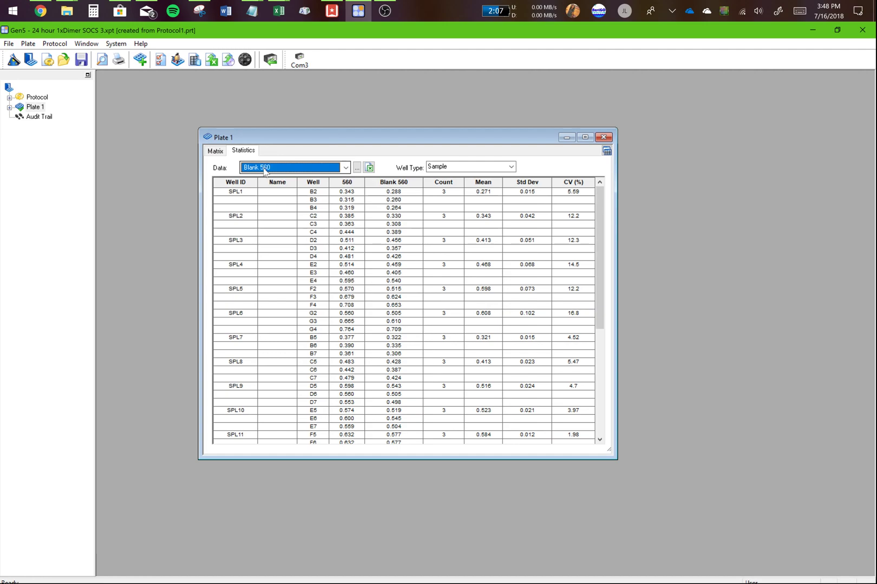
{"action": "left_click", "coordinate": [369, 168]}
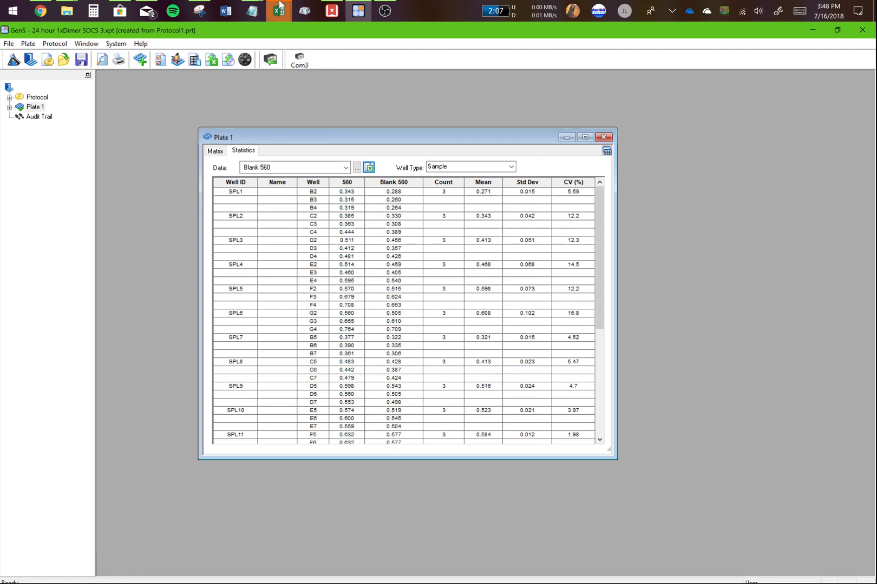
{"action": "mouse_move", "coordinate": [278, 11]}
{"action": "left_click", "coordinate": [375, 45]}
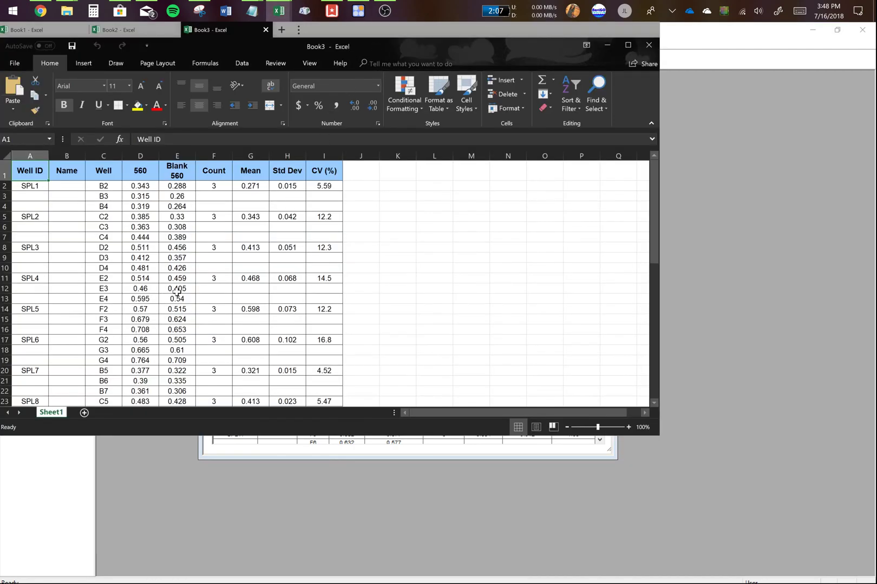
{"action": "left_click", "coordinate": [627, 45]}
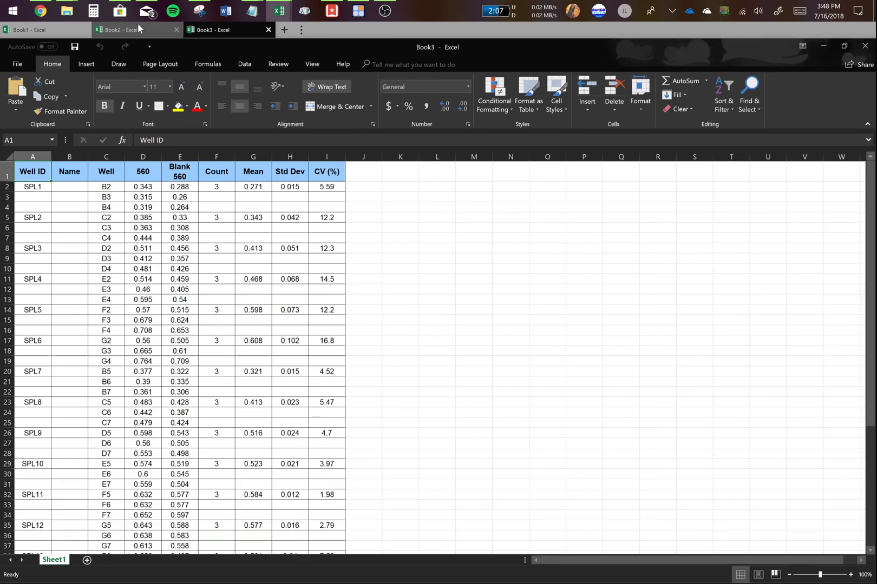
Copy the layout table A1:N17 from Book2 and paste it into Book1 at cell A11, below the 560 readings
{"action": "left_click", "coordinate": [138, 24]}
{"action": "left_click_drag", "start_coordinate": [34, 167], "coordinate": [501, 328]}
{"action": "key", "text": "ctrl+c"}
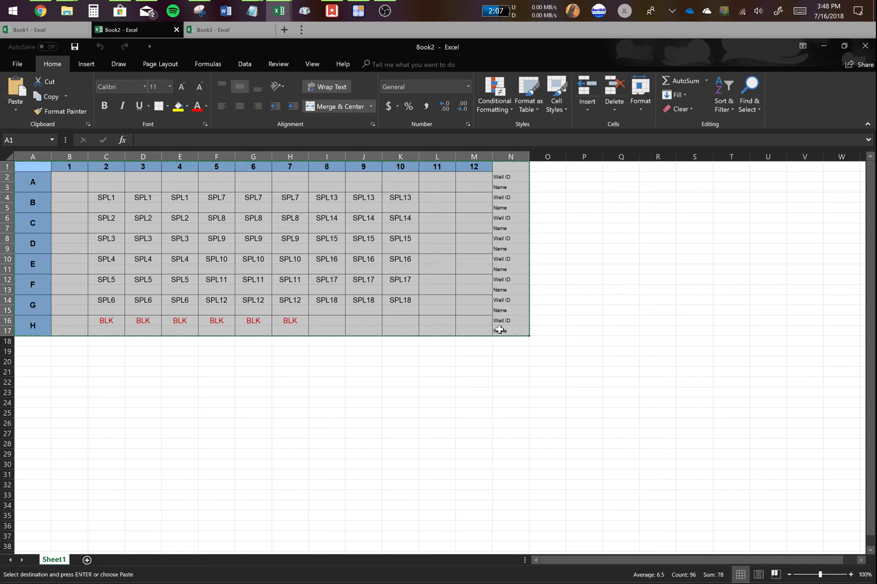
{"action": "left_click", "coordinate": [40, 30]}
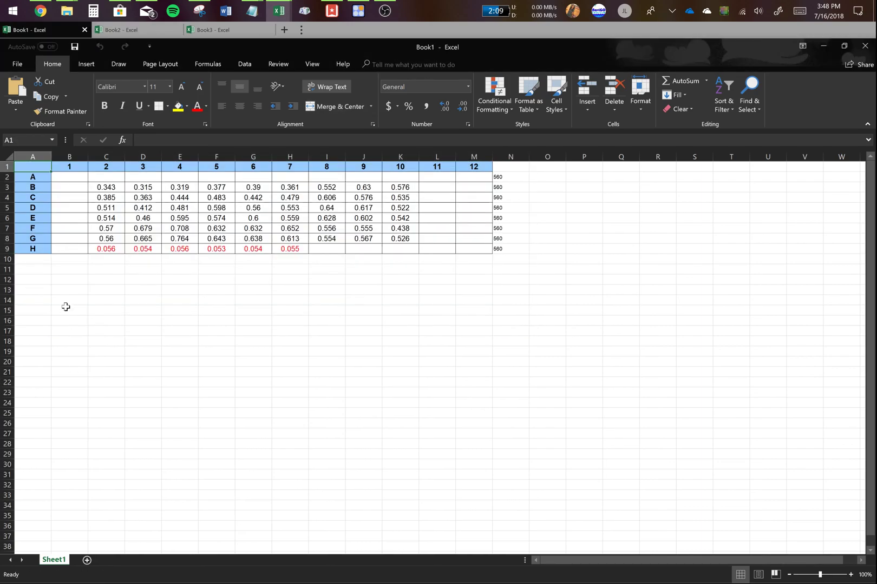
{"action": "left_click", "coordinate": [33, 270]}
{"action": "key", "text": "ctrl+v"}
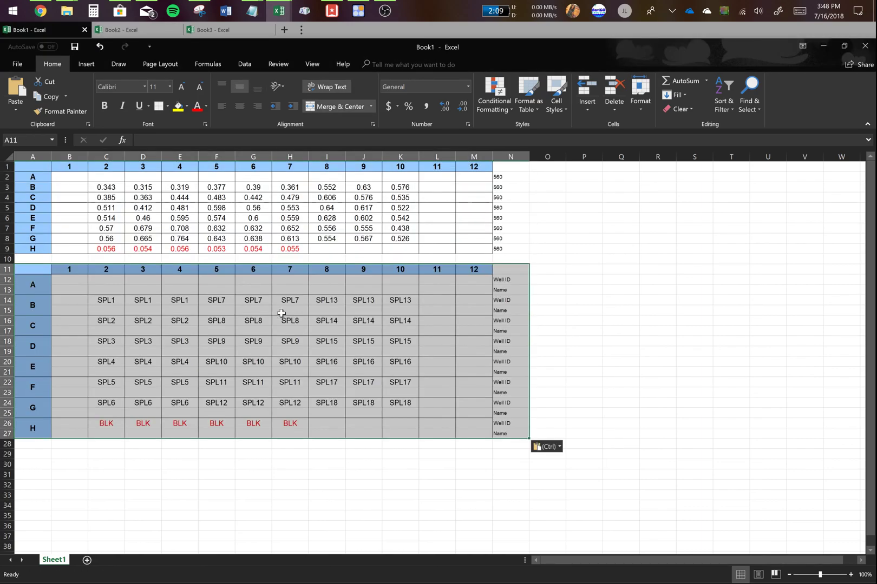
Copy the statistics columns A to I from Book3 and paste them into Book1 starting at column P
{"action": "left_click", "coordinate": [213, 30]}
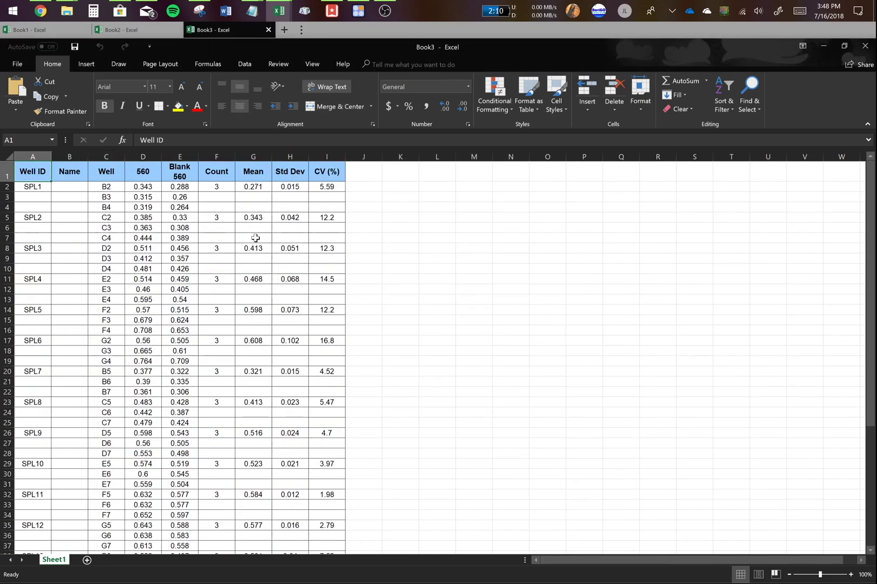
{"action": "left_click", "coordinate": [255, 238]}
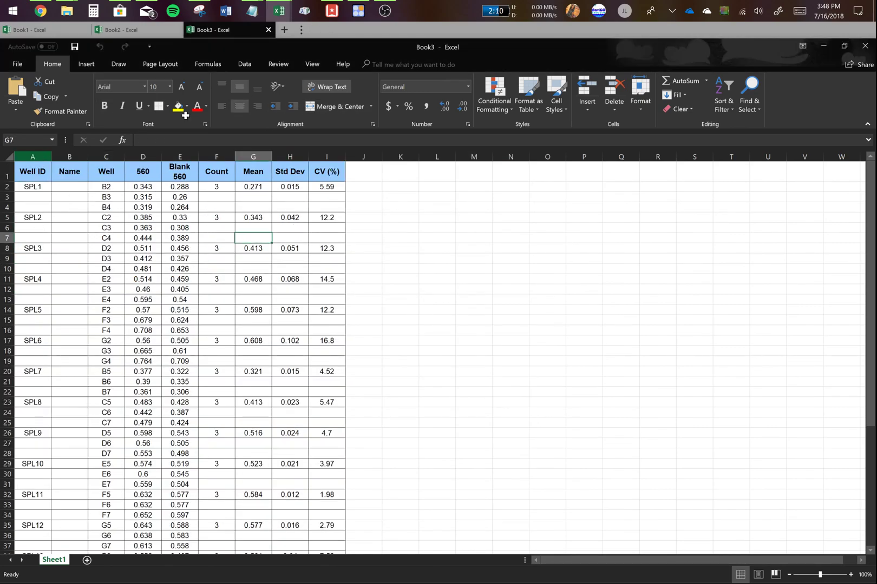
{"action": "left_click_drag", "start_coordinate": [45, 155], "coordinate": [310, 130]}
{"action": "key", "text": "ctrl+c"}
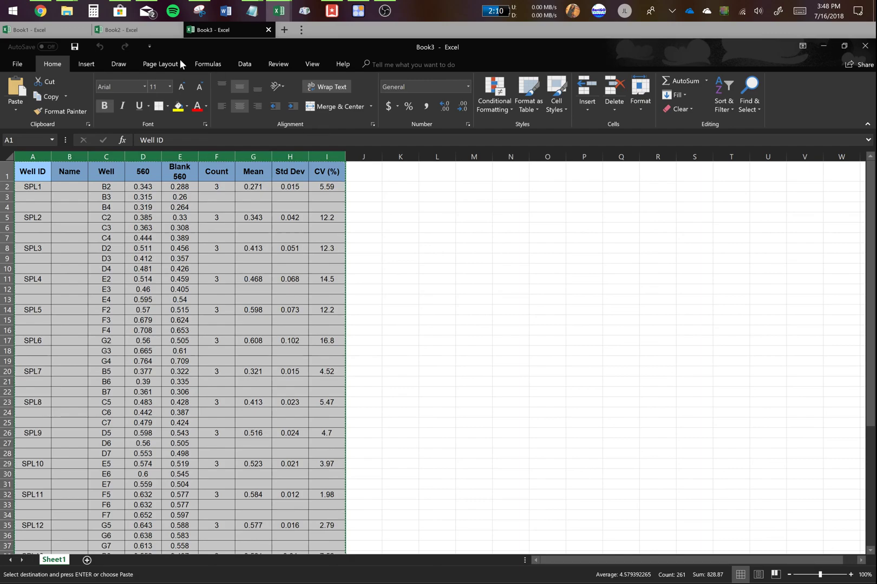
{"action": "key", "text": "ctrl+Tab"}
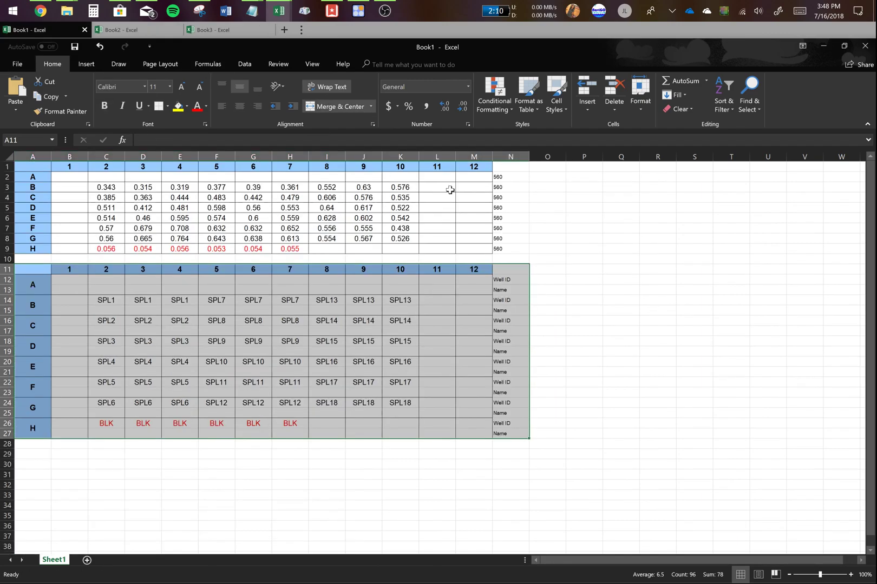
{"action": "left_click", "coordinate": [584, 157]}
{"action": "key", "text": "ctrl+v"}
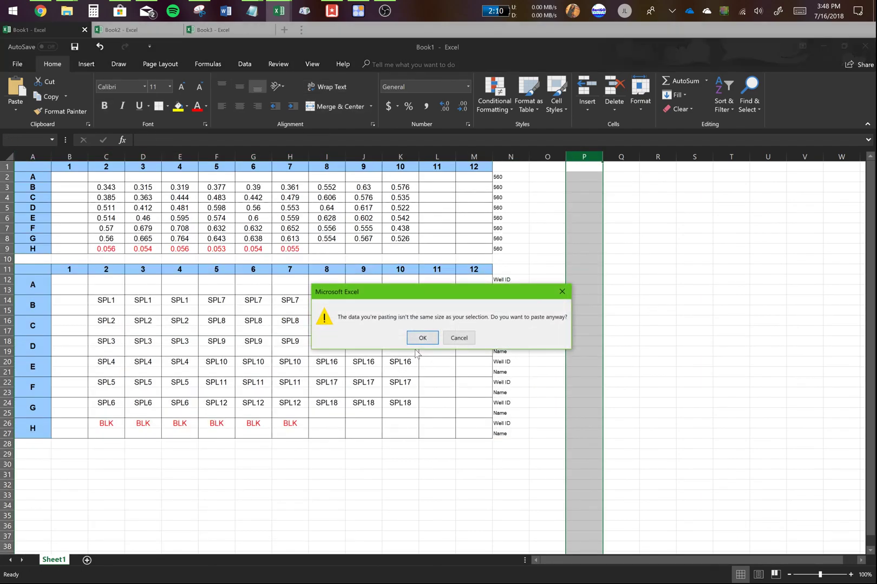
{"action": "left_click", "coordinate": [424, 337]}
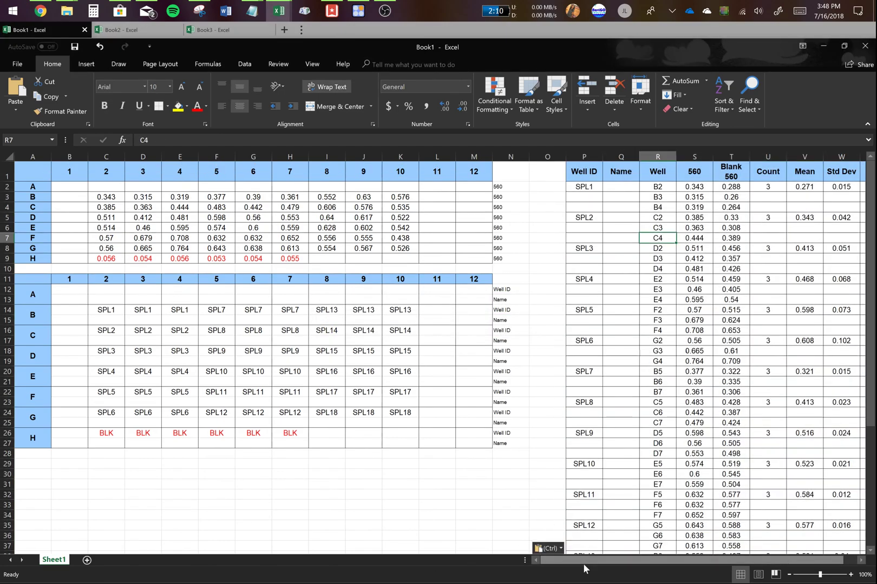
Enter "Toxin 100u M" as the name of sample SPL1 in cell Q2
{"action": "left_click_drag", "start_coordinate": [587, 563], "coordinate": [731, 537]}
{"action": "left_click", "coordinate": [728, 302]}
{"action": "double_click", "coordinate": [585, 186]}
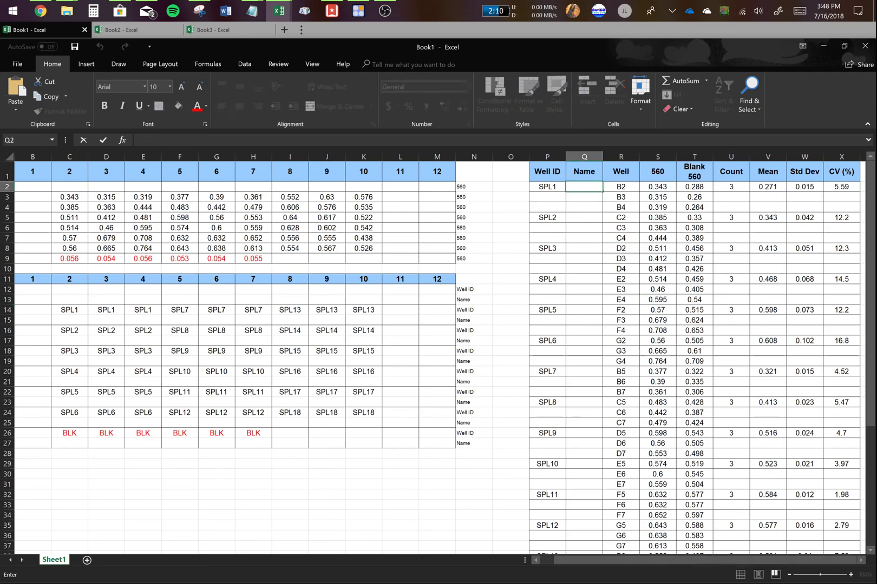
{"action": "key", "text": "Escape"}
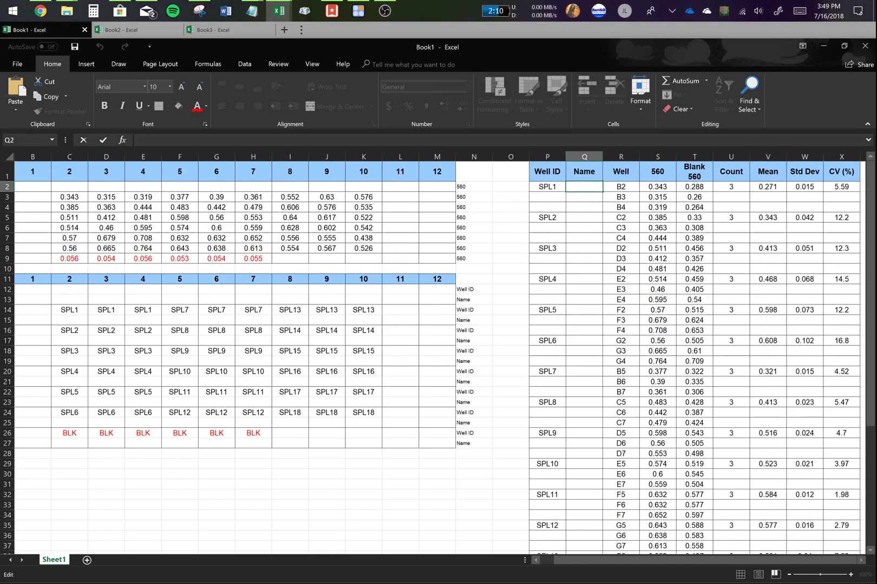
{"action": "type", "text": "Toxin 100u M"}
{"action": "key", "text": "Return"}
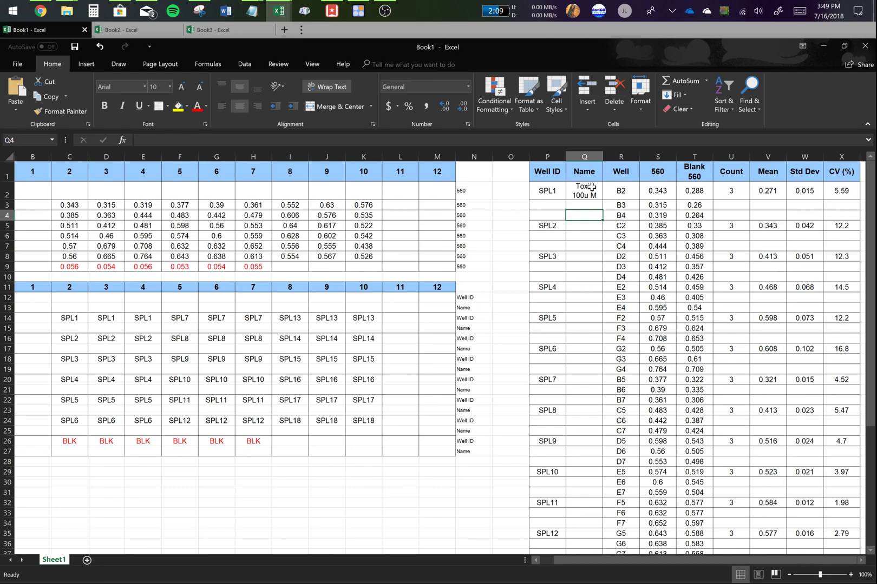
Enter "Toxin 50uM" as the name of sample SPL2 in cell Q5
{"action": "key", "text": "Down"}
{"action": "key", "text": "Down"}
{"action": "type", "text": "T"}
{"action": "type", "text": "oxin 50u"}
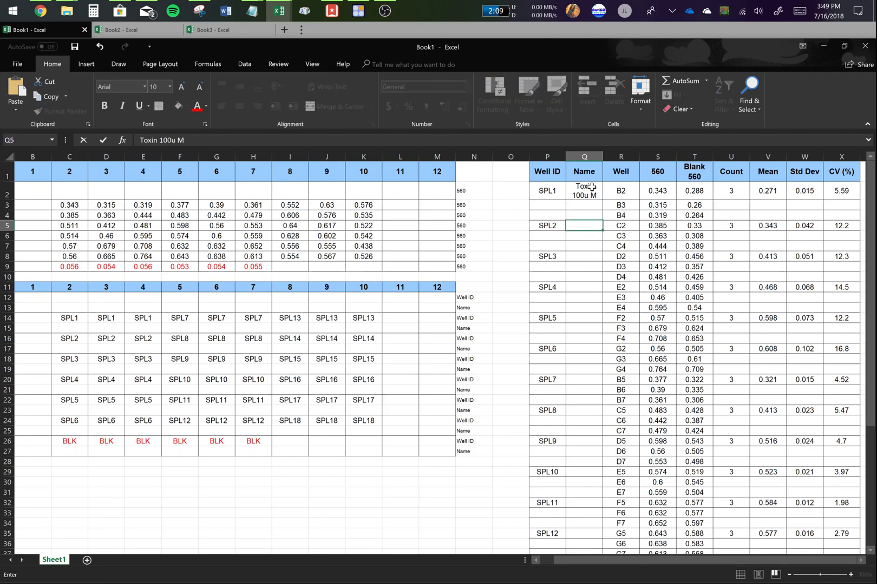
{"action": "type", "text": "M"}
{"action": "key", "text": "Return"}
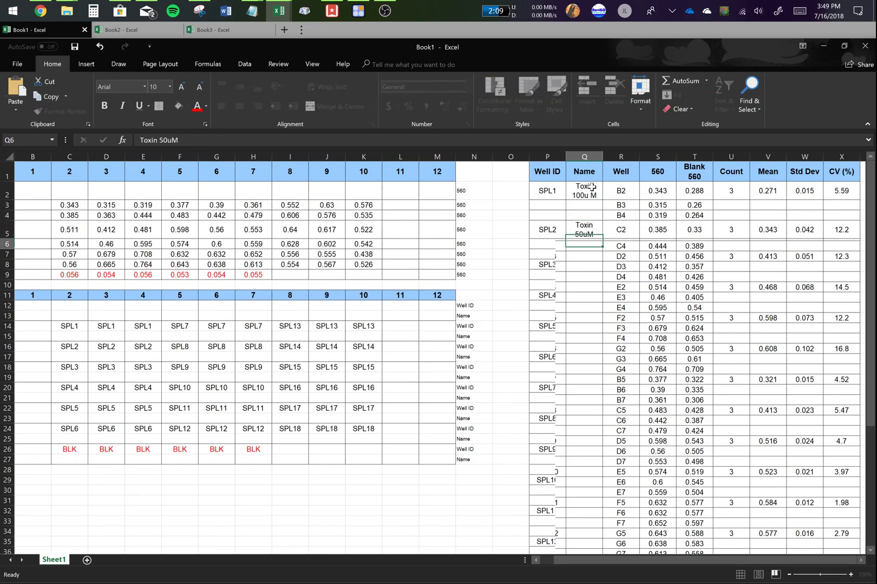
Enter "Toxin 20" as the name of sample SPL3 in cell Q8
{"action": "key", "text": "Down"}
{"action": "key", "text": "Down"}
{"action": "type", "text": "Toxin"}
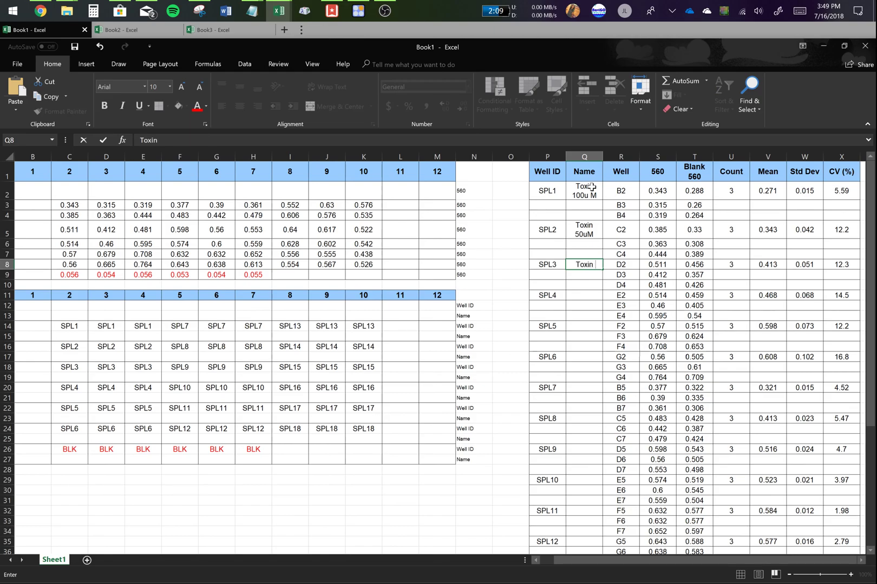
{"action": "type", "text": " 20"}
{"action": "key", "text": "Return"}
Name sample SPL4 in cell Q11 "Toxin 10u M", correcting the autocompleted entry
{"action": "key", "text": "Down"}
{"action": "key", "text": "Down"}
{"action": "key", "text": "F2"}
{"action": "type", "text": "Toxin 100u M"}
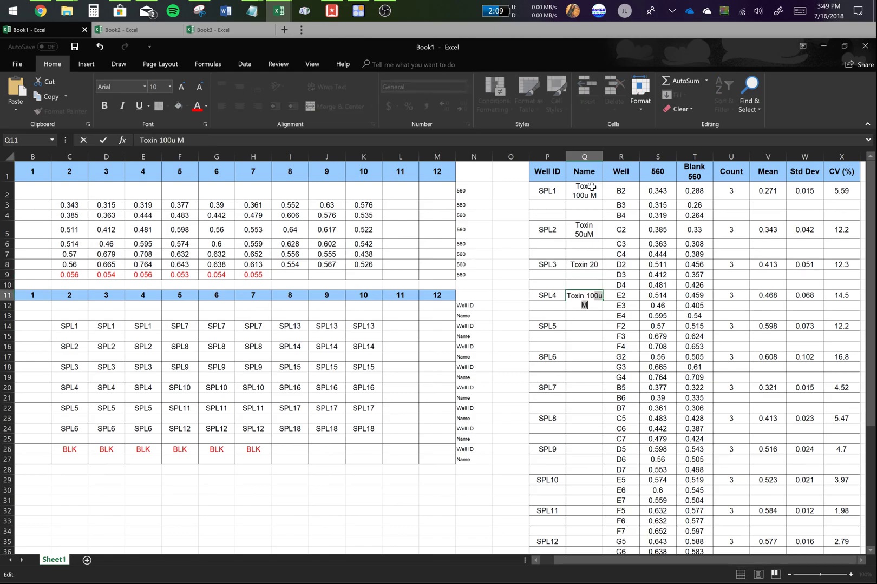
{"action": "key", "text": "Return"}
{"action": "key", "text": "Up"}
{"action": "key", "text": "F2"}
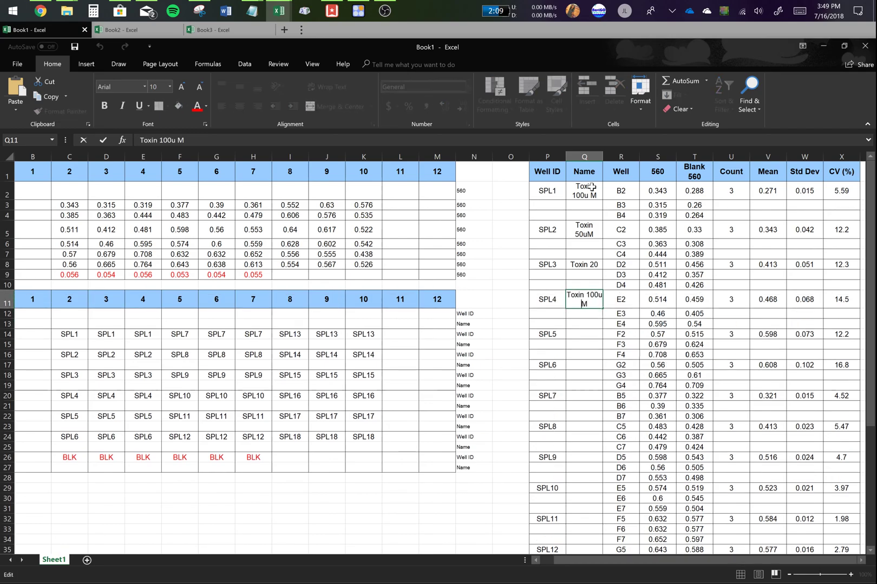
{"action": "key", "text": "BackSpace"}
{"action": "key", "text": "Return"}
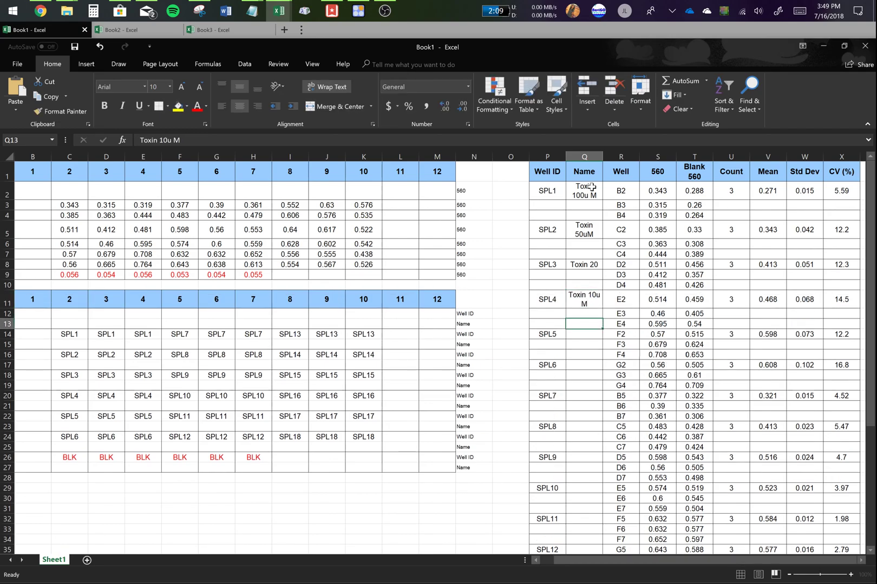
Name sample SPL5 in cell Q14 "Toxin 5uM", correcting the concentration after the first entry
{"action": "key", "text": "Down"}
{"action": "key", "text": "Down"}
{"action": "type", "text": "Toxin"}
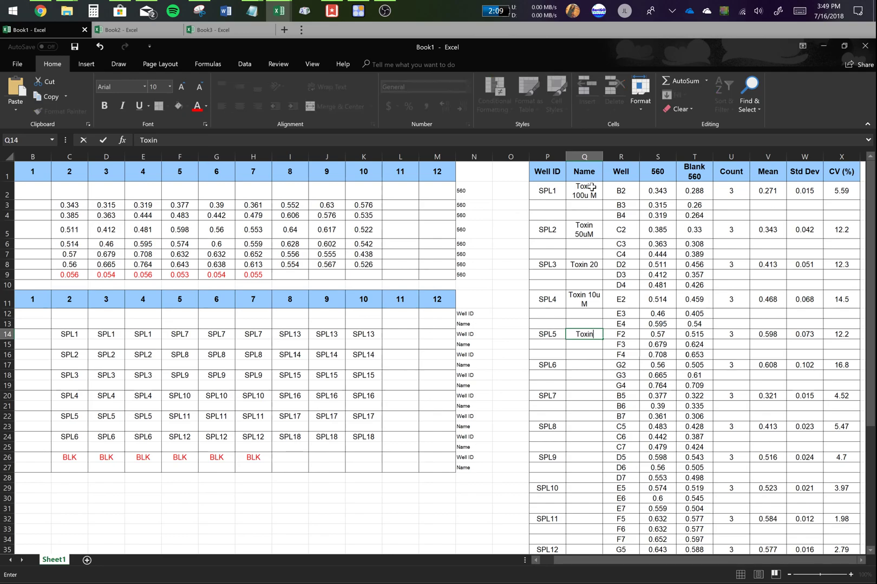
{"action": "type", "text": " 50uM"}
{"action": "key", "text": "Return"}
{"action": "key", "text": "Up"}
{"action": "key", "text": "F2"}
{"action": "key", "text": "Left"}
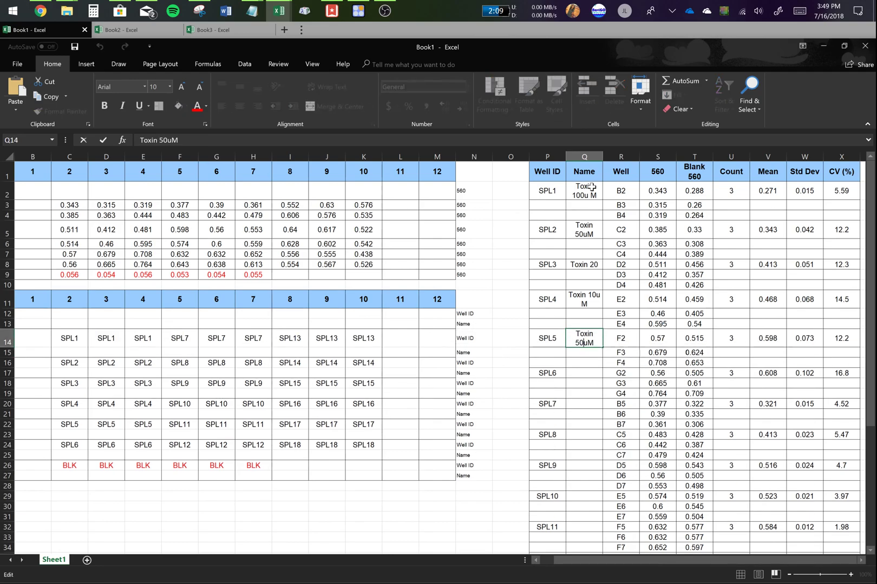
{"action": "key", "text": "Left"}
{"action": "key", "text": "BackSpace"}
{"action": "key", "text": "Return"}
Enter "No Toxin" as the name of sample SPL6 in cell Q17
{"action": "key", "text": "Down"}
{"action": "key", "text": "Down"}
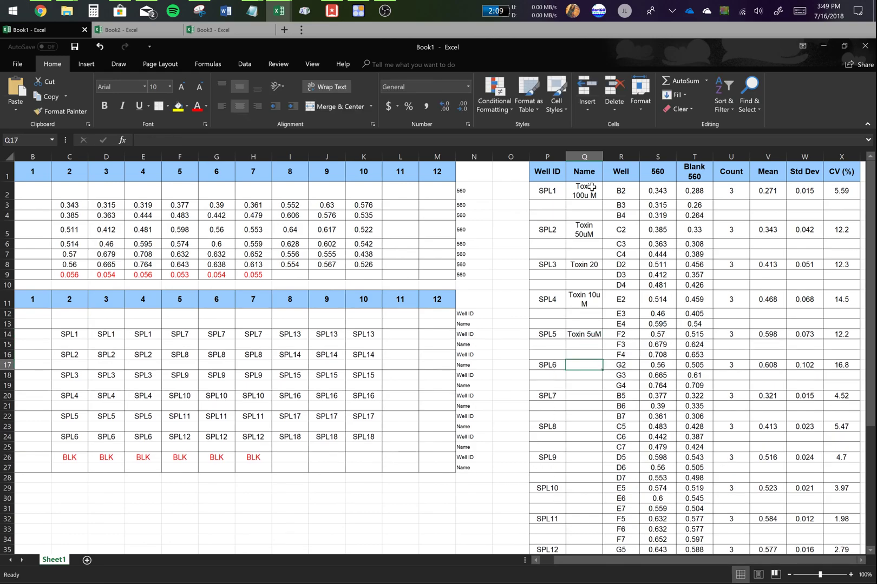
{"action": "type", "text": "No Toxin"}
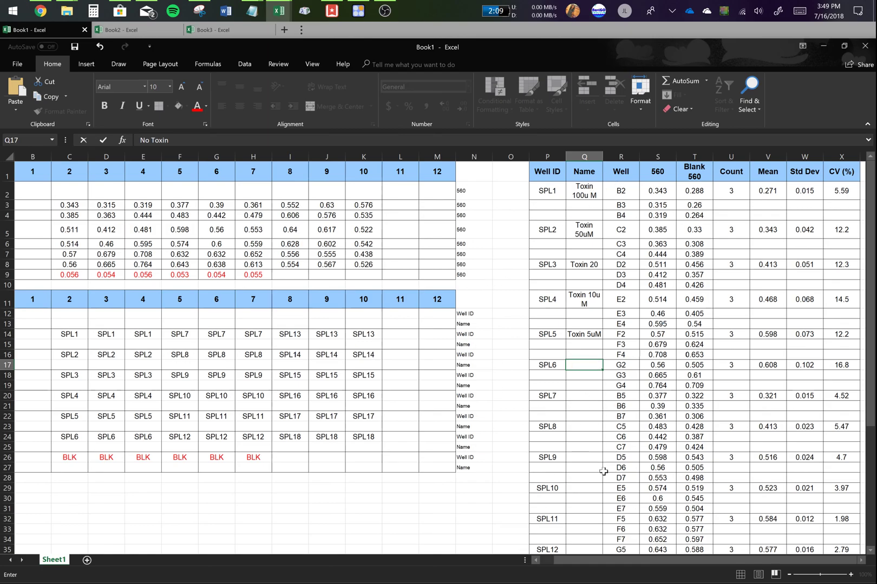
{"action": "scroll", "coordinate": [604, 471], "scroll_direction": "down", "scroll_amount": 2}
{"action": "scroll", "coordinate": [596, 450], "scroll_direction": "down", "scroll_amount": 3}
{"action": "scroll", "coordinate": [596, 451], "scroll_direction": "up", "scroll_amount": 3}
{"action": "scroll", "coordinate": [596, 450], "scroll_direction": "up", "scroll_amount": 2}
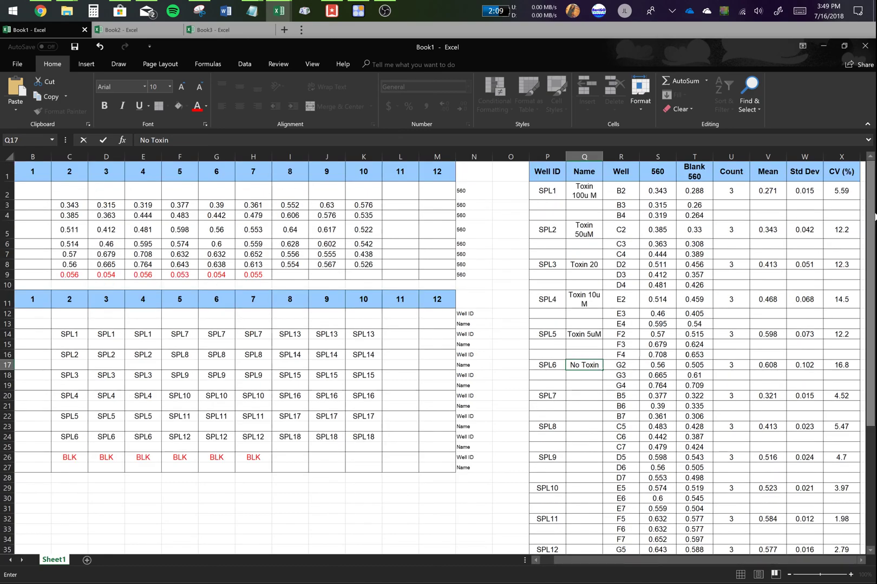
{"action": "left_click", "coordinate": [790, 207]}
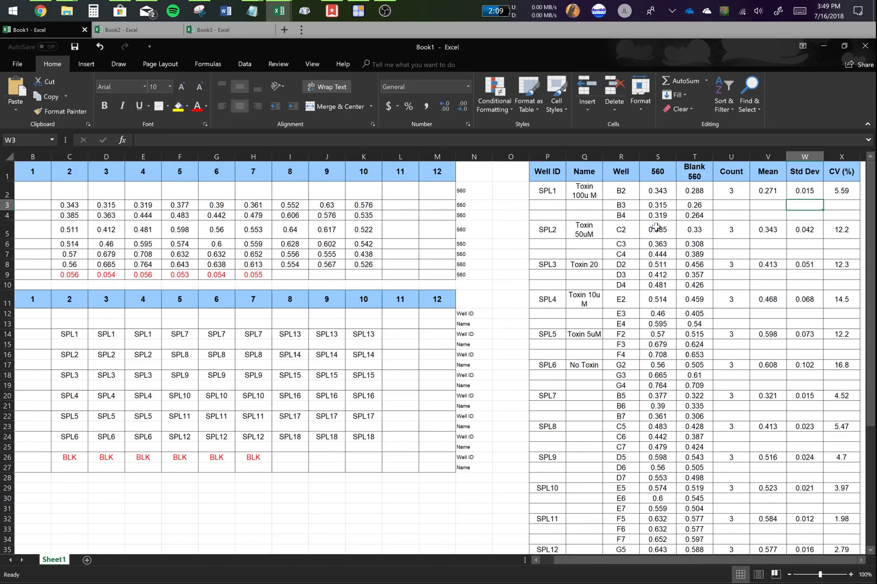
Examine SPL1's mean, standard deviation and CV in V2:X2 and its 560 readings in S2:S4 for values versus formulas
{"action": "left_click", "coordinate": [776, 190]}
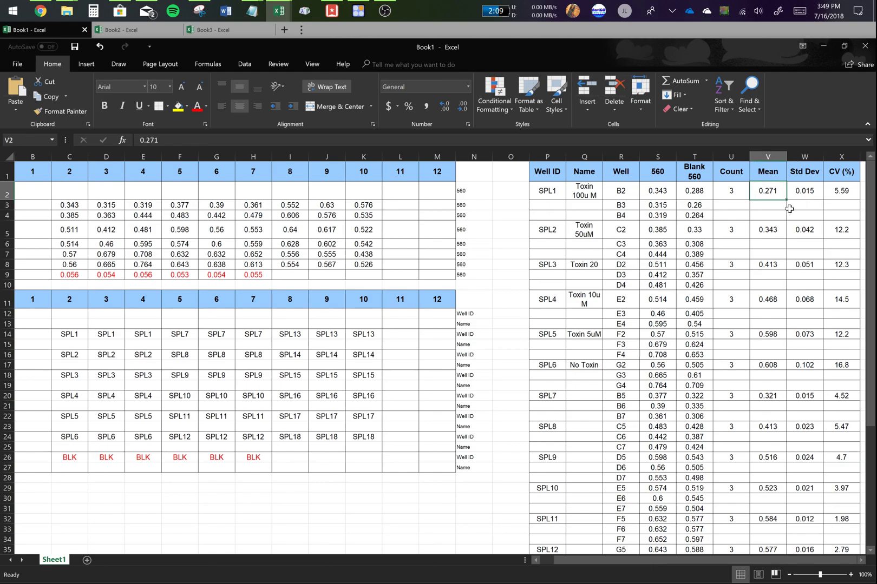
{"action": "left_click", "coordinate": [805, 195]}
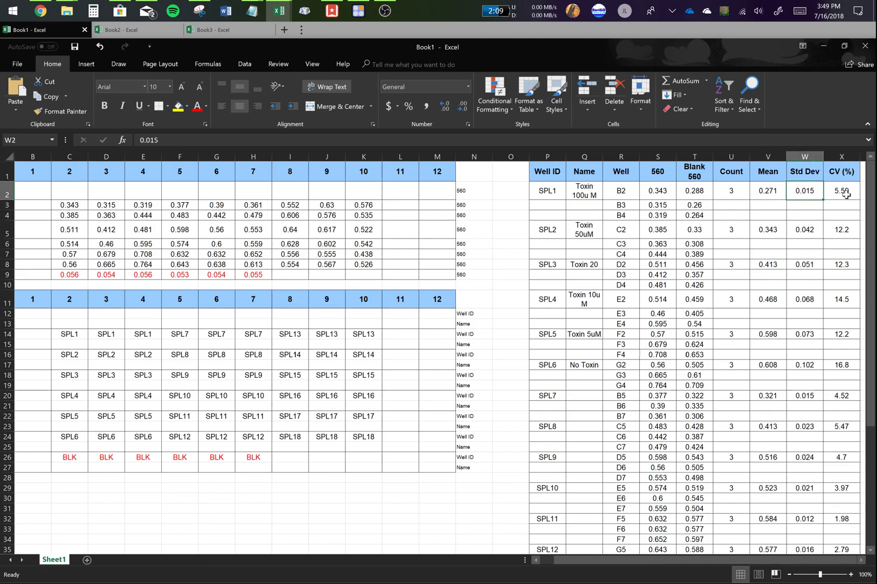
{"action": "left_click", "coordinate": [845, 190]}
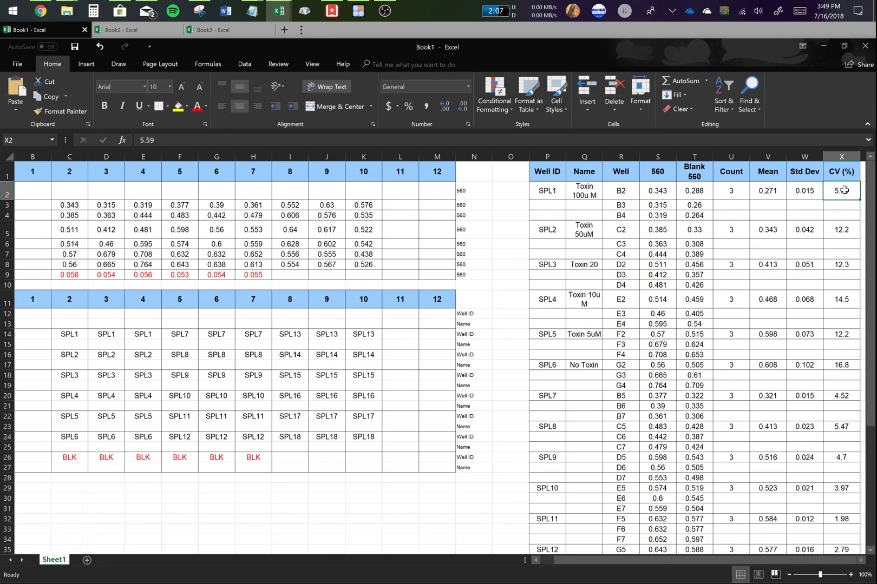
{"action": "left_click", "coordinate": [702, 215]}
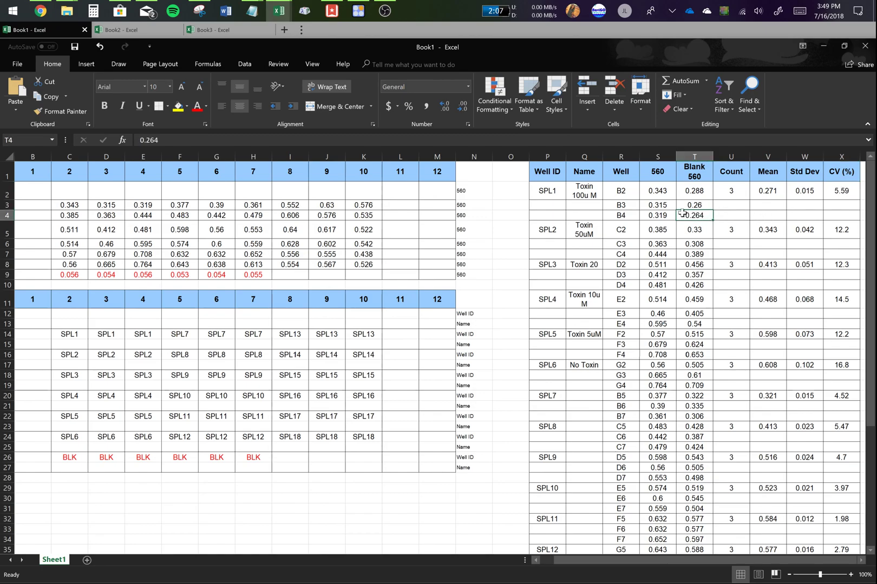
{"action": "left_click_drag", "start_coordinate": [662, 190], "coordinate": [659, 211]}
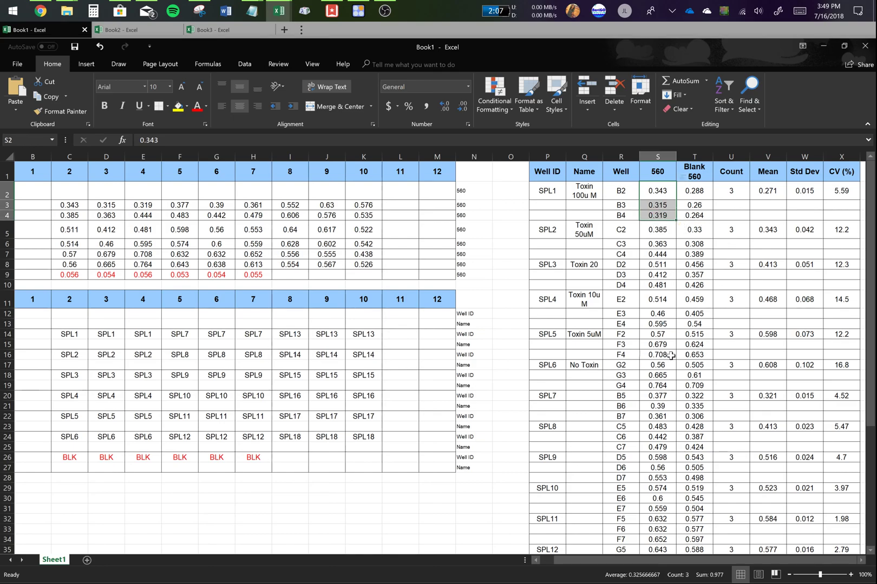
{"action": "scroll", "coordinate": [671, 355], "scroll_direction": "down", "scroll_amount": 1}
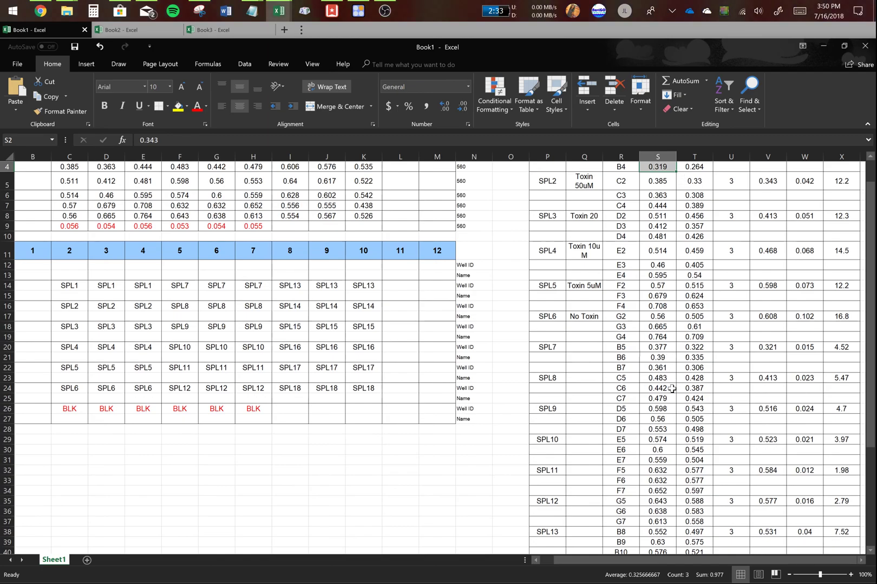
{"action": "scroll", "coordinate": [668, 389], "scroll_direction": "up", "scroll_amount": 1}
{"action": "left_click", "coordinate": [672, 193]}
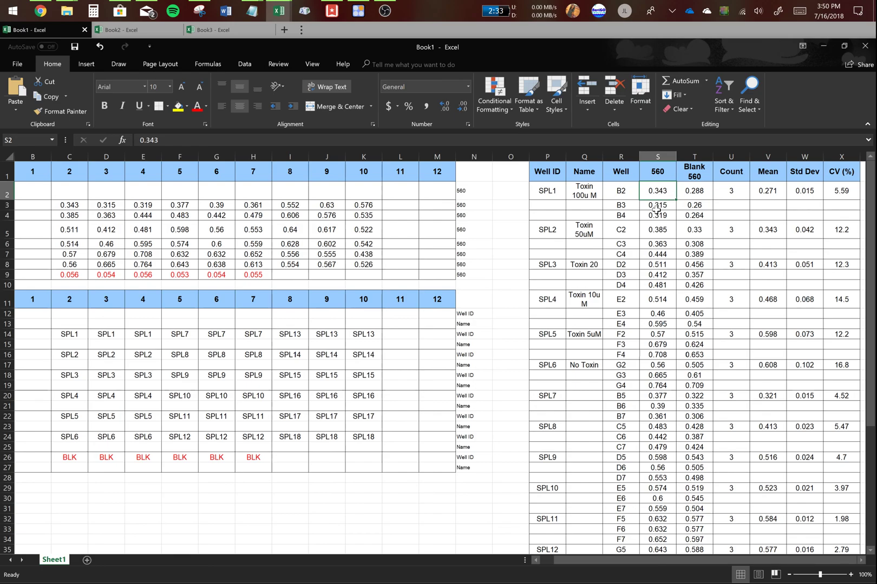
{"action": "left_click_drag", "start_coordinate": [657, 190], "coordinate": [657, 213]}
{"action": "left_click", "coordinate": [666, 192]}
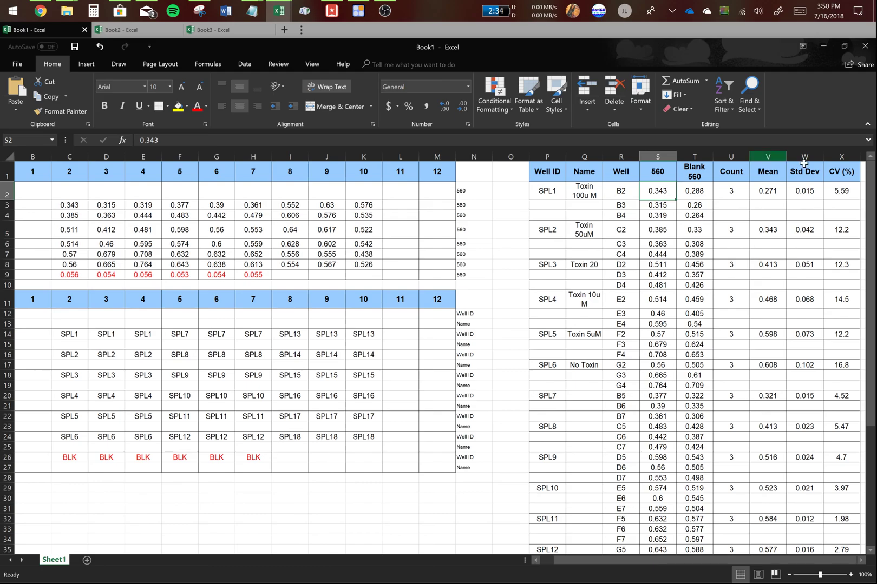
Try changing well B2's 560 reading in S2 to 0.34 to test whether SPL1's statistics recalculate, and undo the change
{"action": "double_click", "coordinate": [671, 190]}
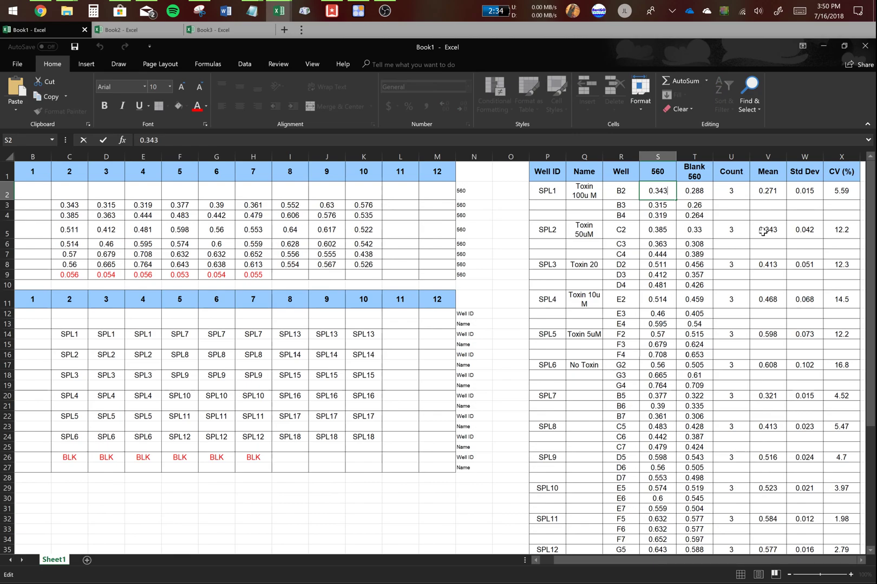
{"action": "key", "text": "BackSpace"}
{"action": "key", "text": "Return"}
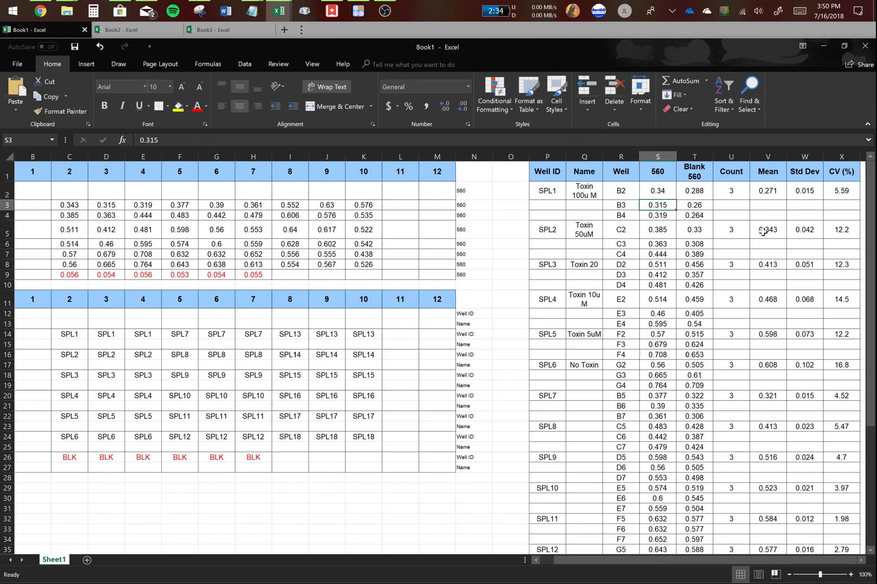
{"action": "left_click", "coordinate": [763, 191]}
{"action": "left_click", "coordinate": [801, 188]}
{"action": "left_click", "coordinate": [842, 190]}
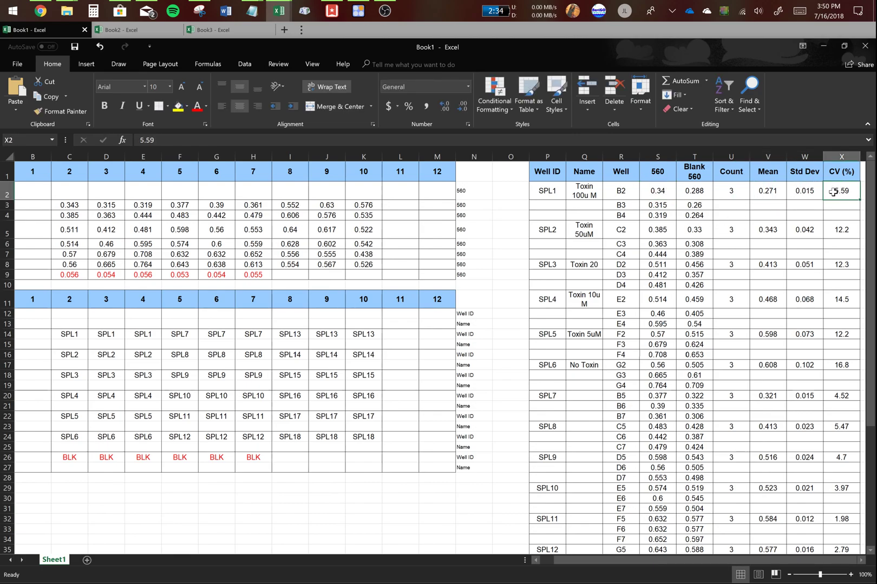
{"action": "left_click_drag", "start_coordinate": [839, 190], "coordinate": [764, 204]}
{"action": "left_click", "coordinate": [768, 190]}
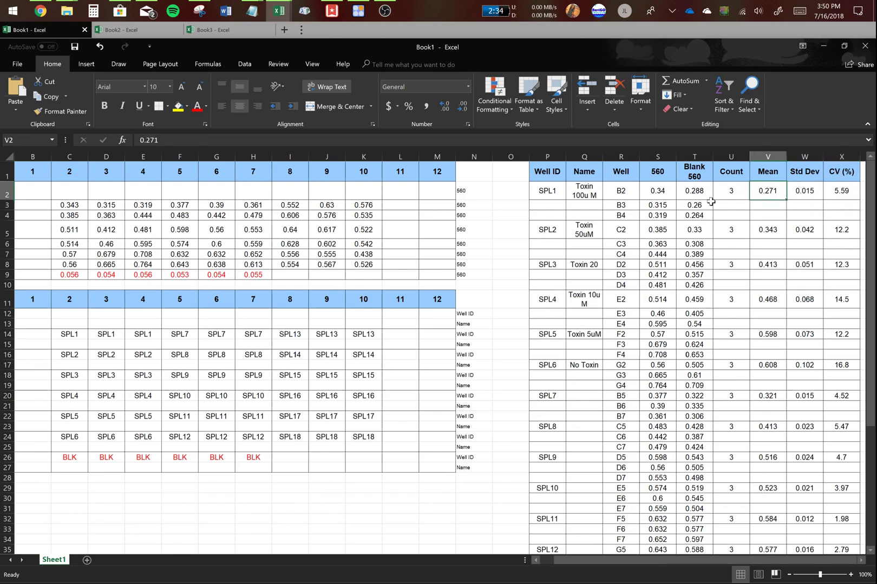
{"action": "left_click", "coordinate": [685, 189]}
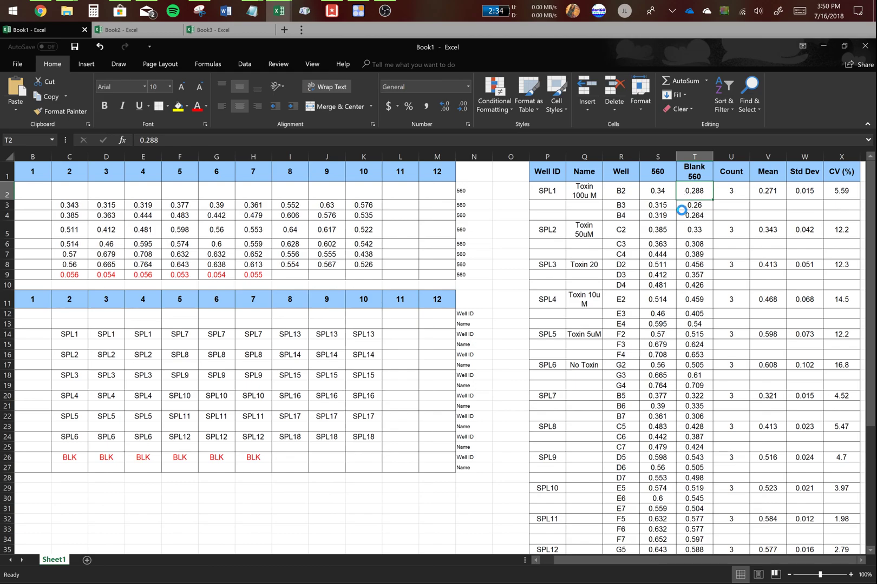
{"action": "key", "text": "ctrl+z"}
Compare SPL1's Blank 560 values in T2:T4 with its mean in V2 and CV in X2
{"action": "left_click", "coordinate": [684, 215]}
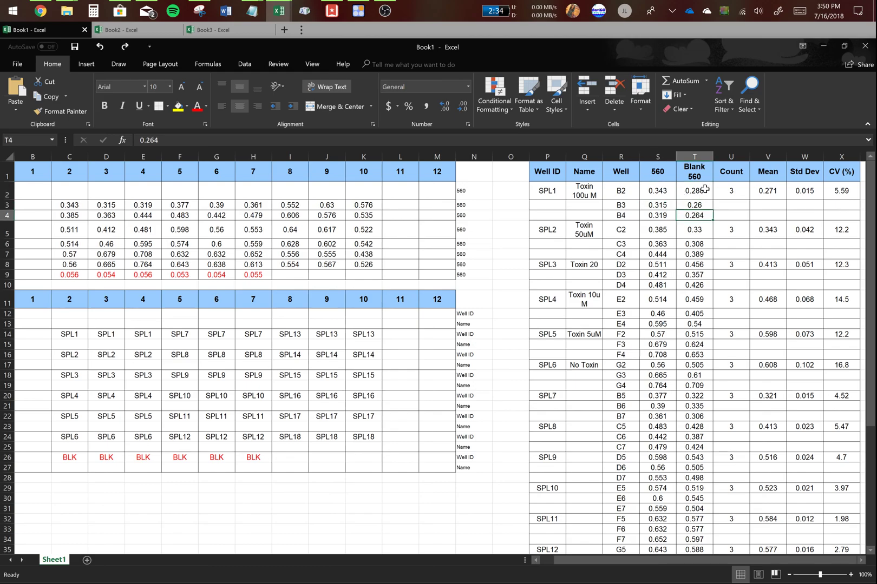
{"action": "left_click_drag", "start_coordinate": [698, 191], "coordinate": [695, 215]}
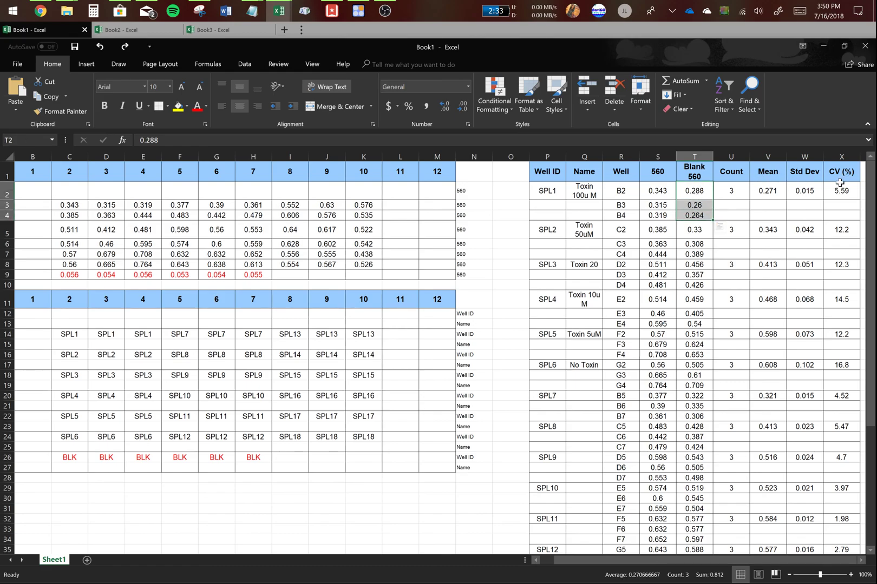
{"action": "left_click", "coordinate": [803, 205]}
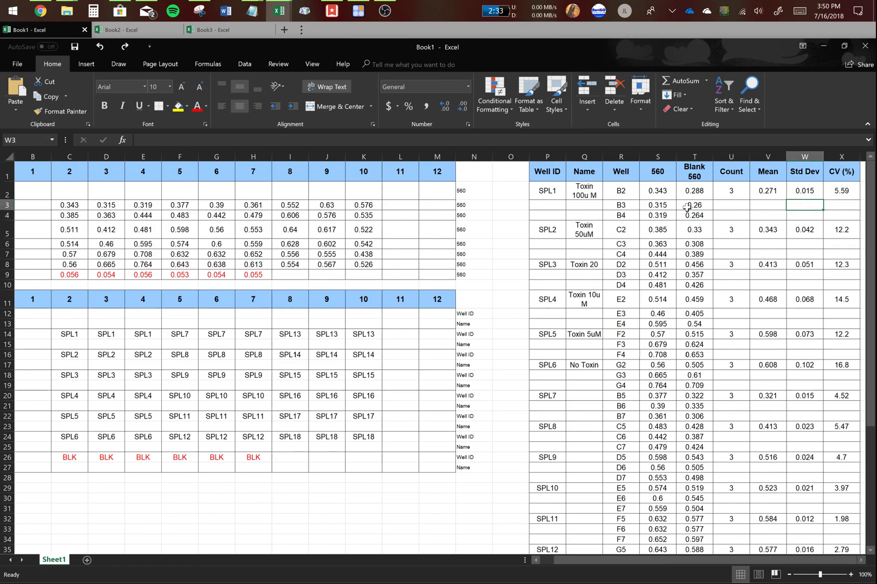
{"action": "left_click_drag", "start_coordinate": [706, 190], "coordinate": [697, 215]}
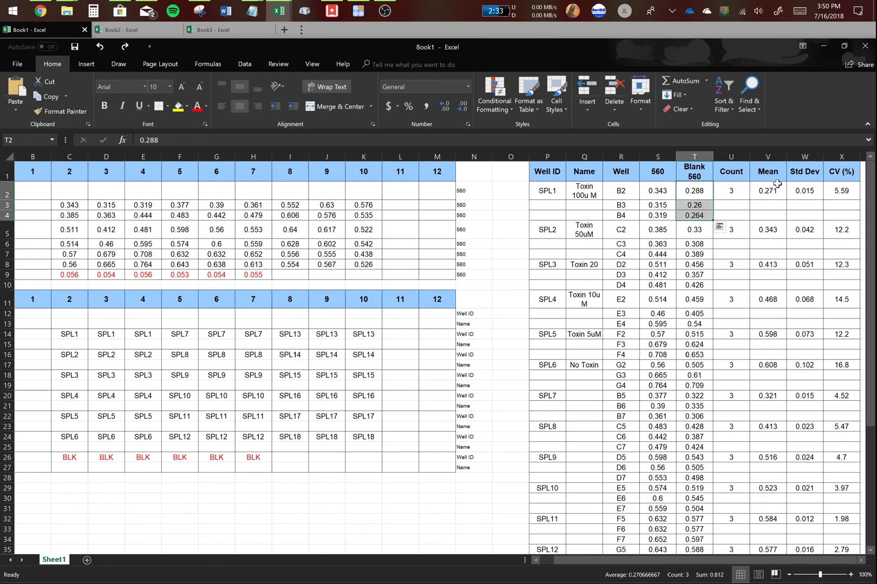
{"action": "left_click", "coordinate": [771, 191]}
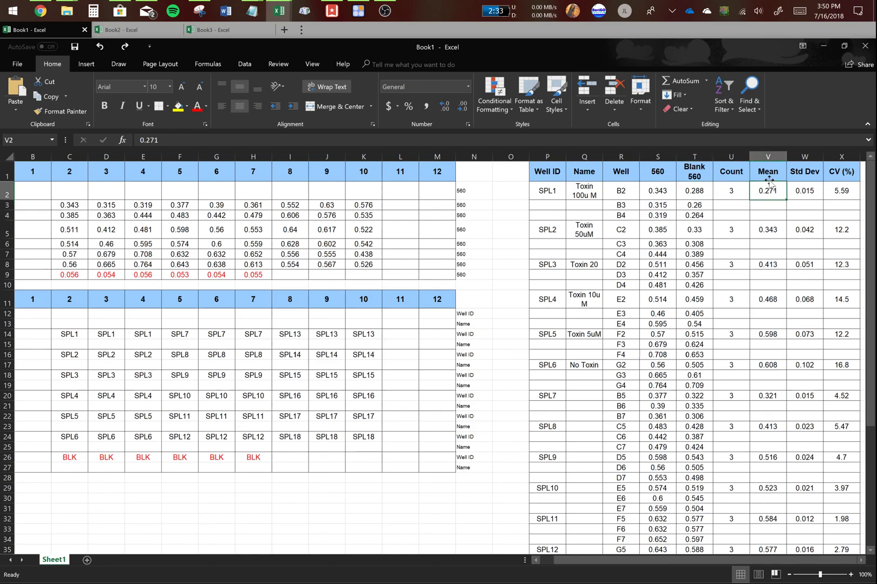
{"action": "left_click", "coordinate": [846, 185]}
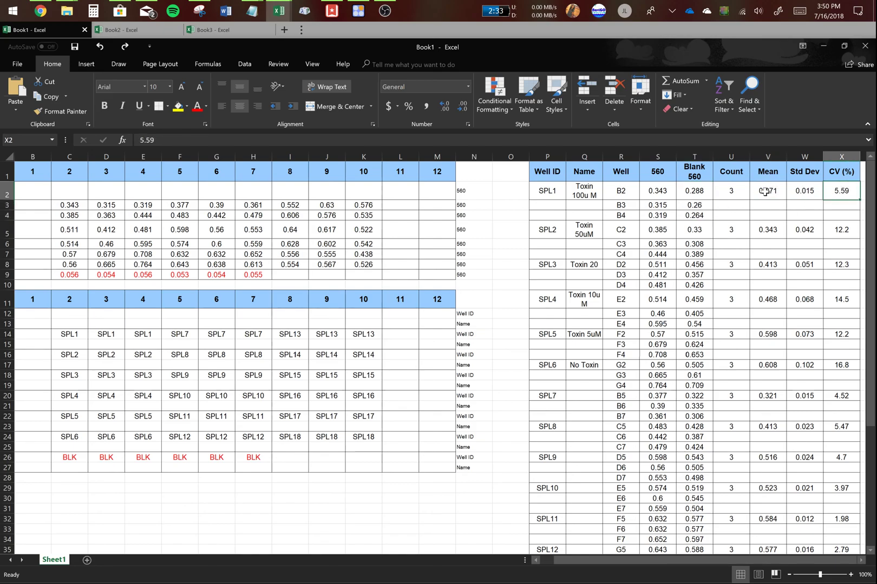
Clear the Mean, Std Dev and CV (%) values of all samples in V2:X55
{"action": "left_click_drag", "start_coordinate": [765, 190], "coordinate": [838, 530]}
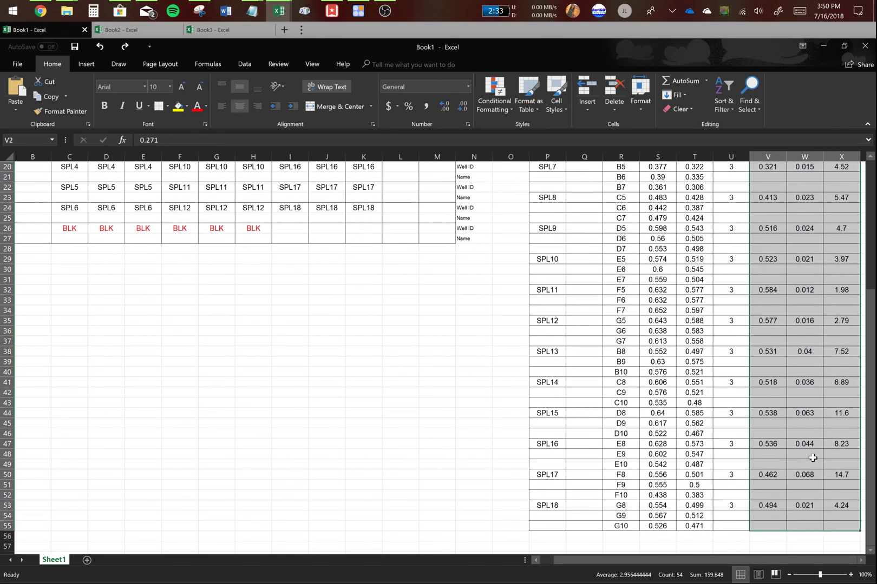
{"action": "key", "text": "Delete"}
{"action": "scroll", "coordinate": [813, 457], "scroll_direction": "up", "scroll_amount": 6}
Calculate SPL1's mean in V2 with =AVERAGE(T2:T4) from its Blank 560 readings
{"action": "left_click", "coordinate": [769, 189]}
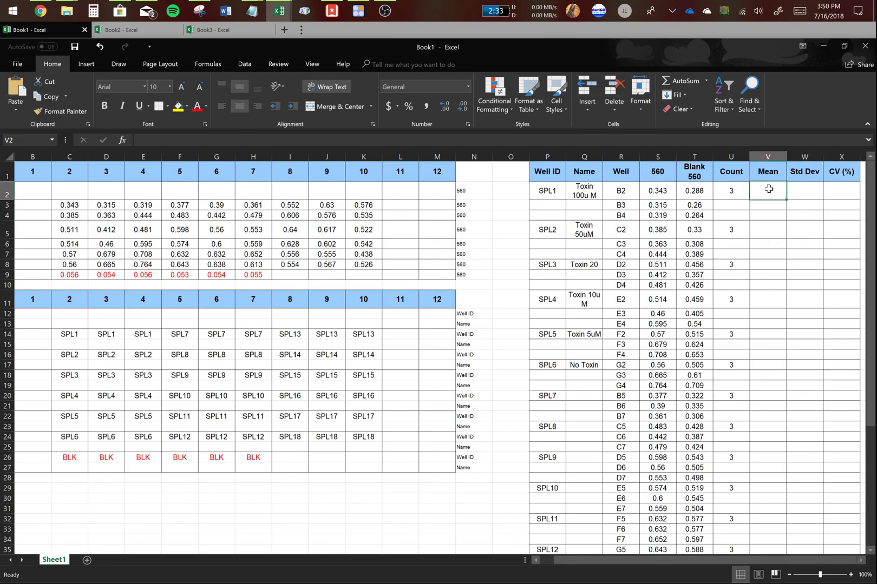
{"action": "type", "text": "="}
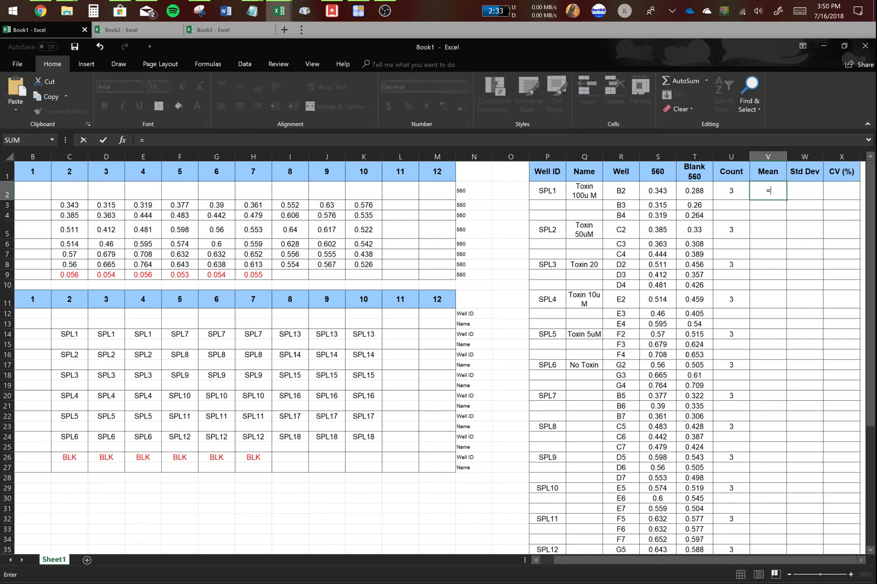
{"action": "type", "text": "aver"}
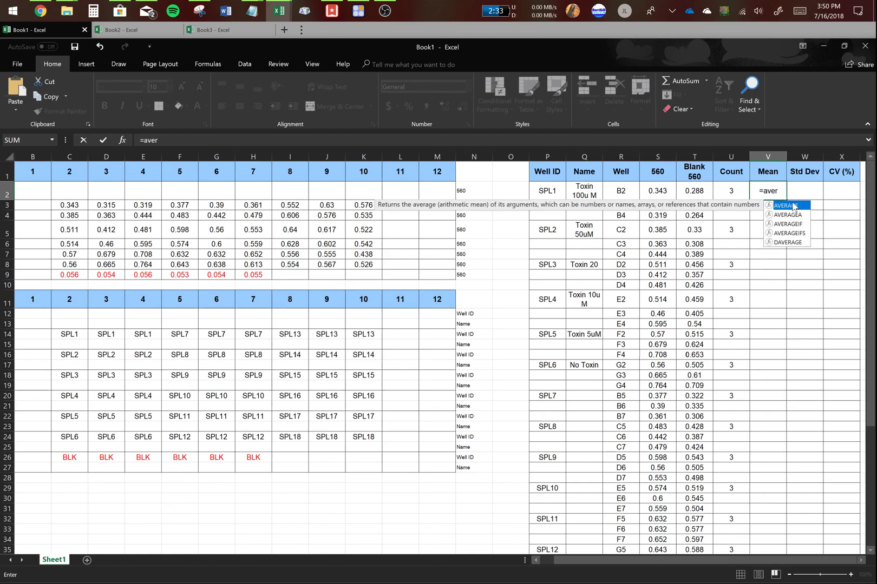
{"action": "double_click", "coordinate": [791, 206]}
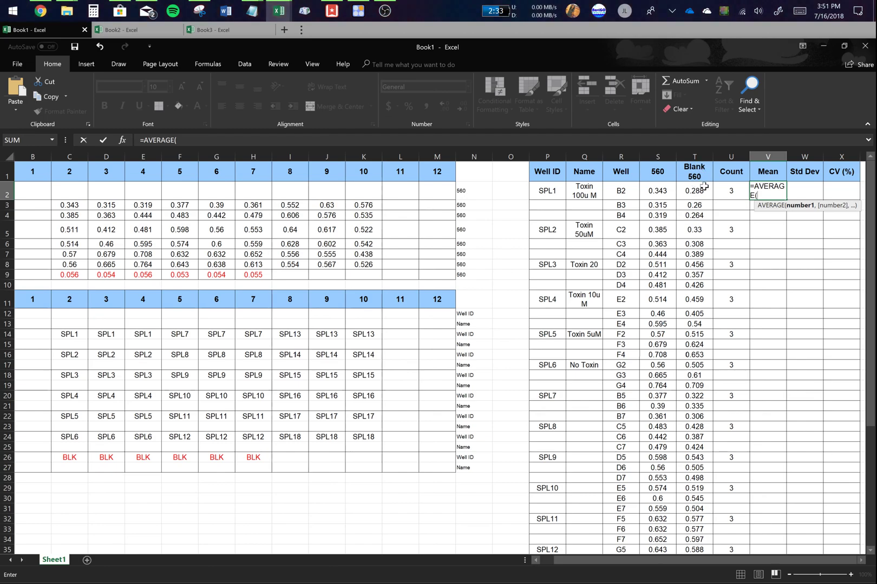
{"action": "left_click_drag", "start_coordinate": [700, 190], "coordinate": [699, 215]}
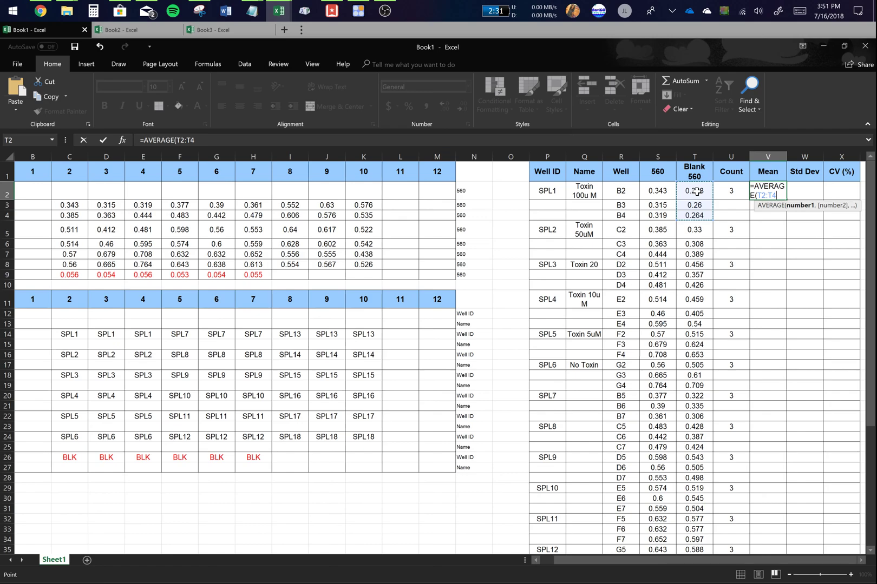
{"action": "type", "text": ")"}
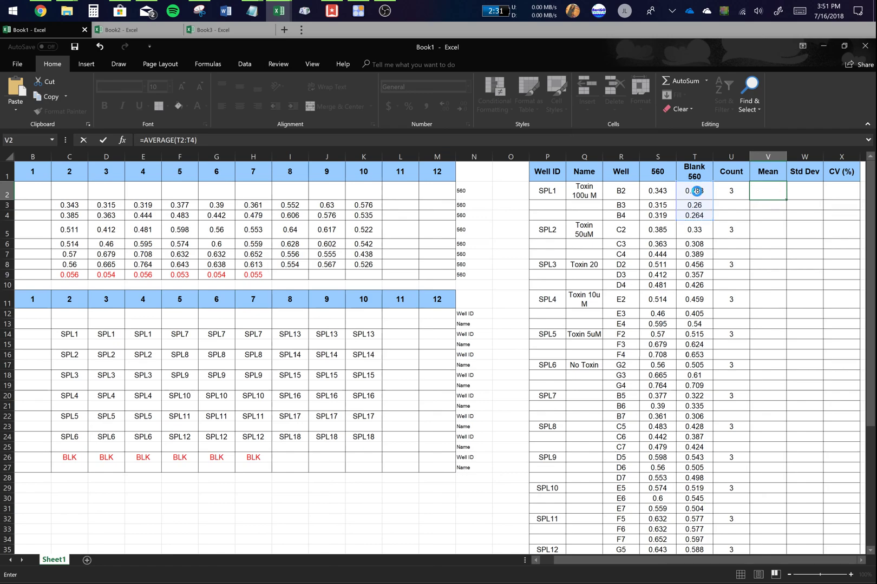
{"action": "key", "text": "Return"}
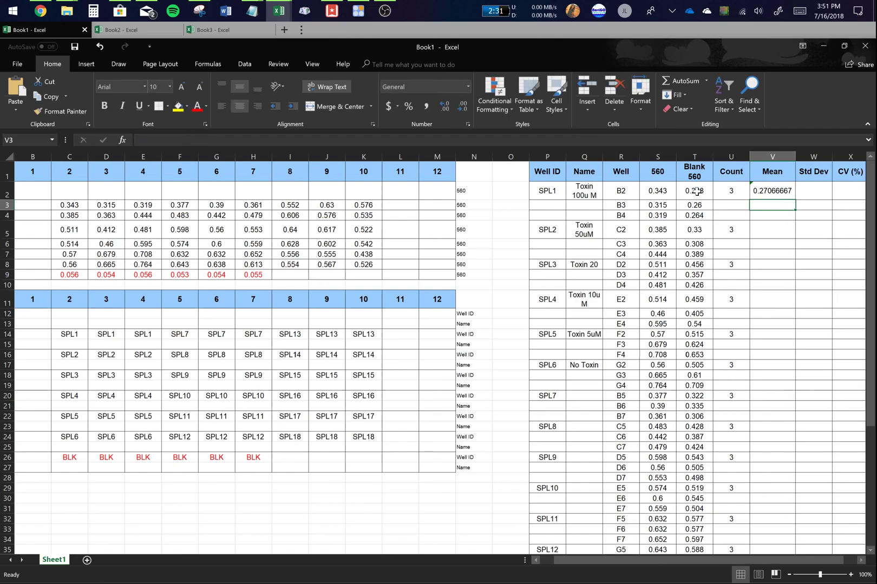
Calculate SPL1's standard deviation in W2 with =STDEV.S(T2:T4)
{"action": "left_click", "coordinate": [811, 192]}
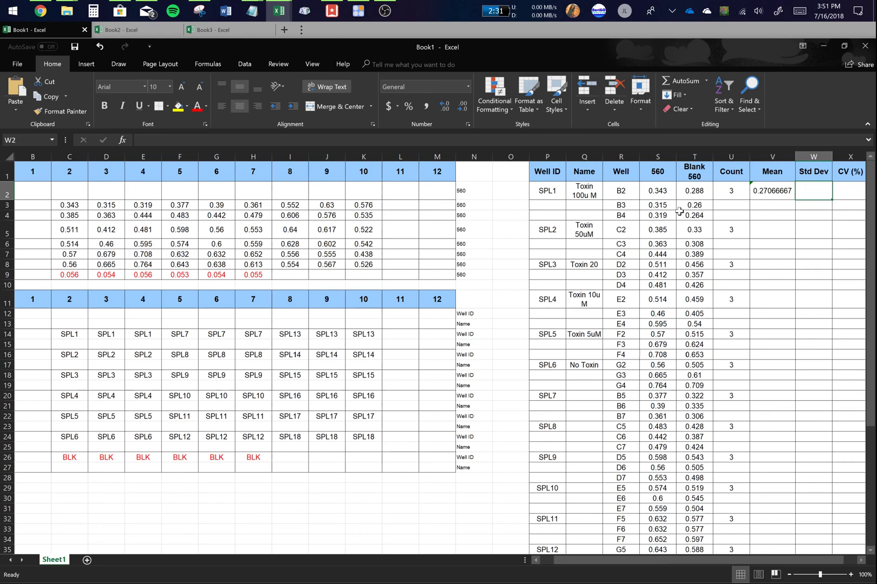
{"action": "type", "text": "="}
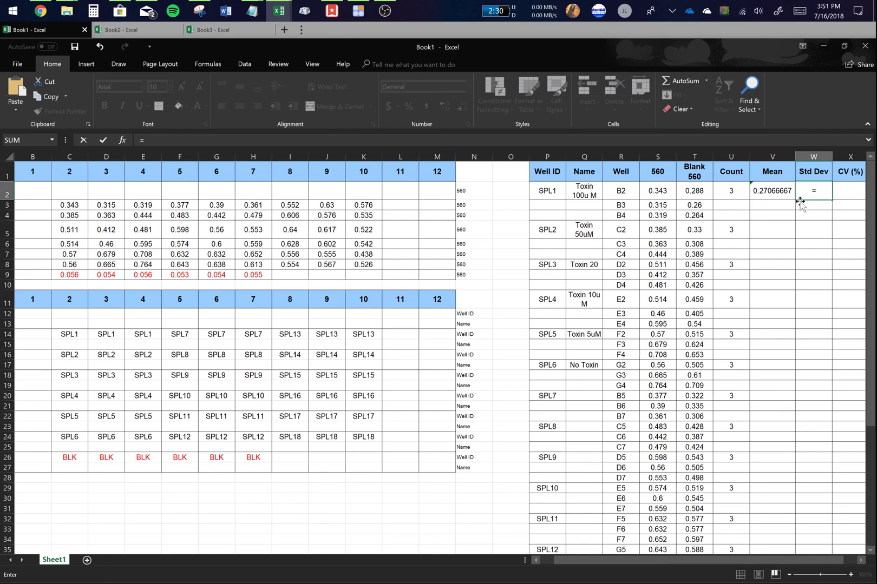
{"action": "type", "text": "s"}
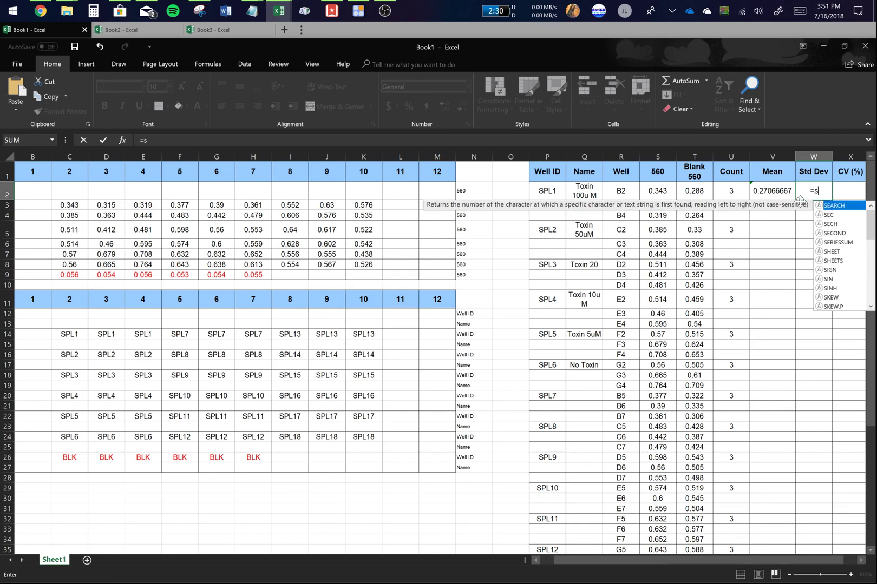
{"action": "type", "text": "tde"}
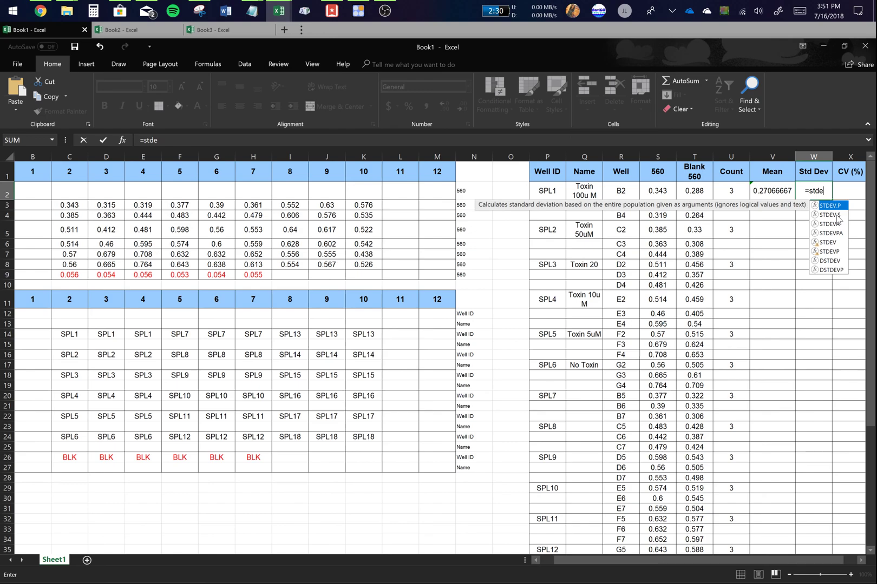
{"action": "left_click", "coordinate": [831, 215]}
{"action": "double_click", "coordinate": [837, 217]}
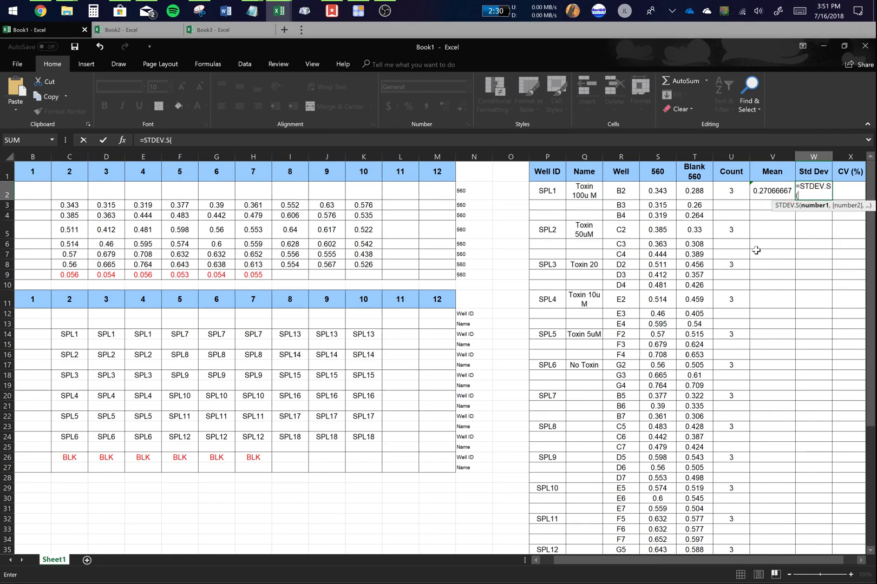
{"action": "left_click_drag", "start_coordinate": [699, 191], "coordinate": [691, 218]}
{"action": "type", "text": ")"}
{"action": "key", "text": "Tab"}
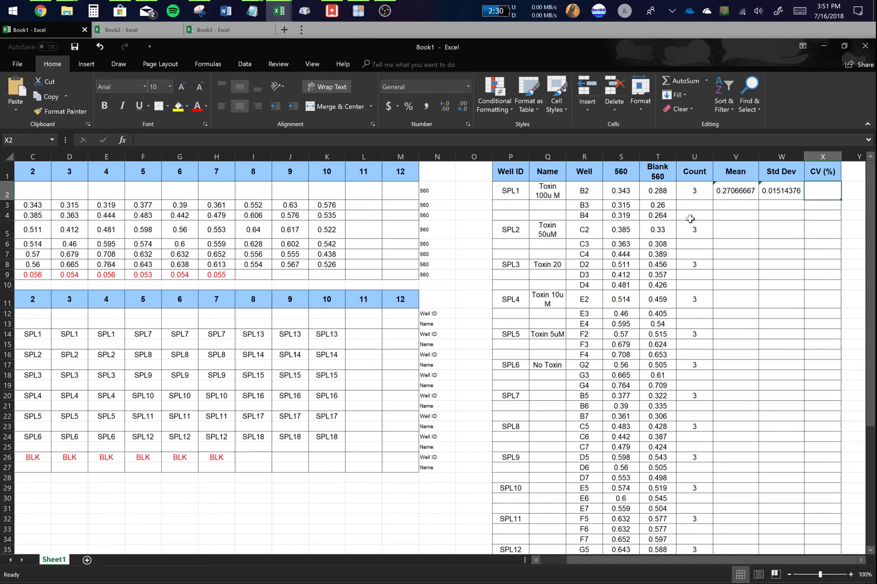
{"action": "key", "text": "Left"}
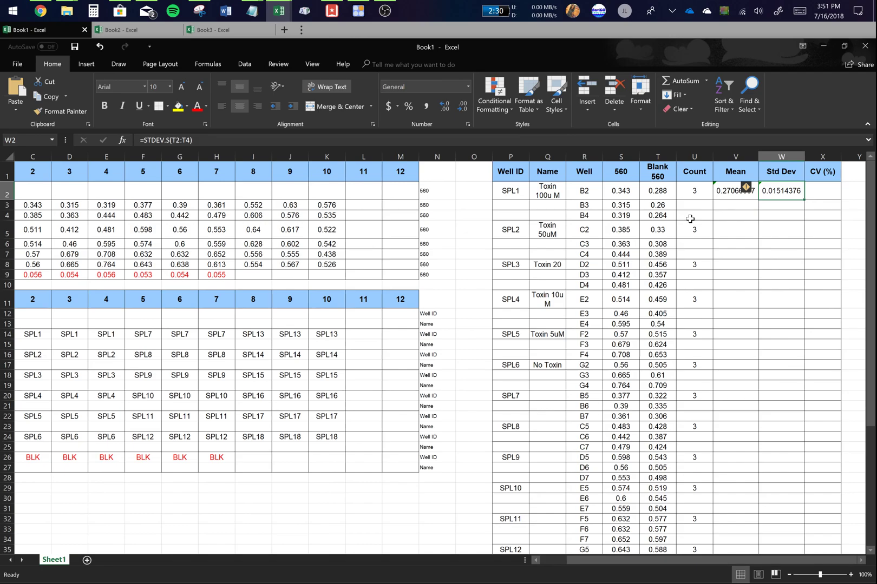
Calculate SPL1's CV (%) in X2 as standard deviation over mean with =W2/V2*100
{"action": "key", "text": "Right"}
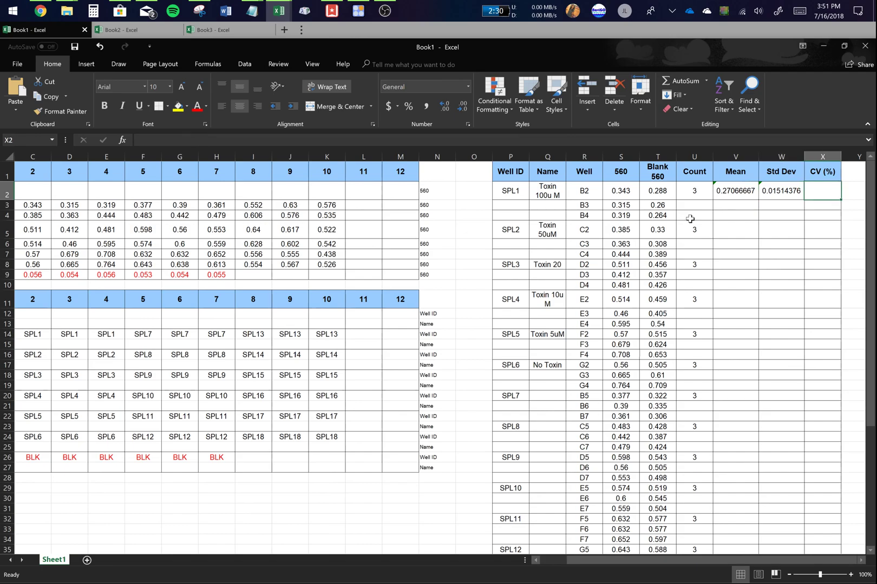
{"action": "type", "text": "="}
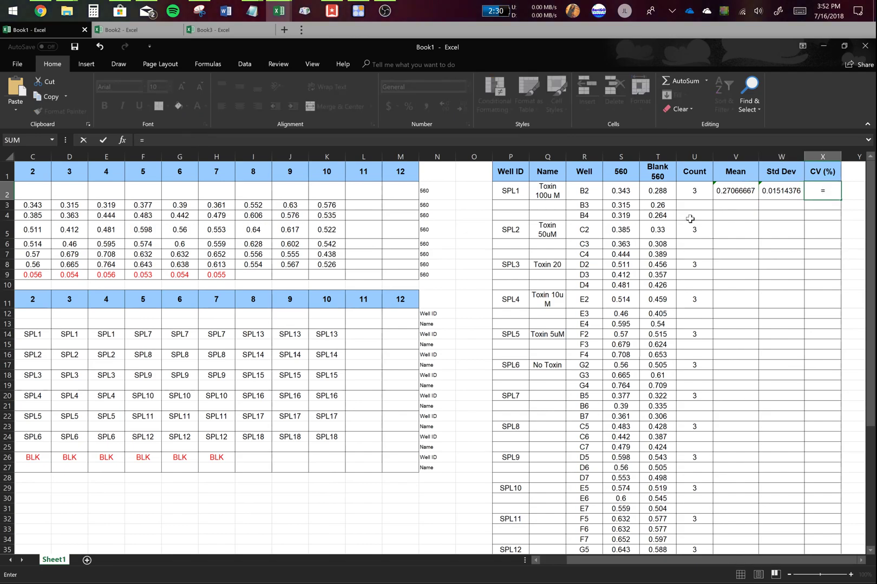
{"action": "left_click", "coordinate": [777, 193]}
{"action": "type", "text": "/"}
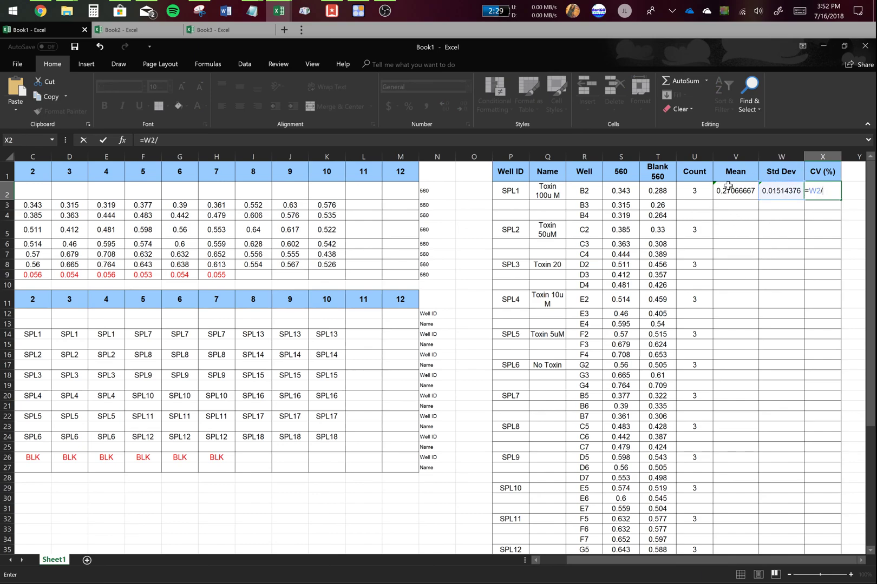
{"action": "left_click", "coordinate": [728, 185]}
{"action": "type", "text": "*100"}
{"action": "key", "text": "Return"}
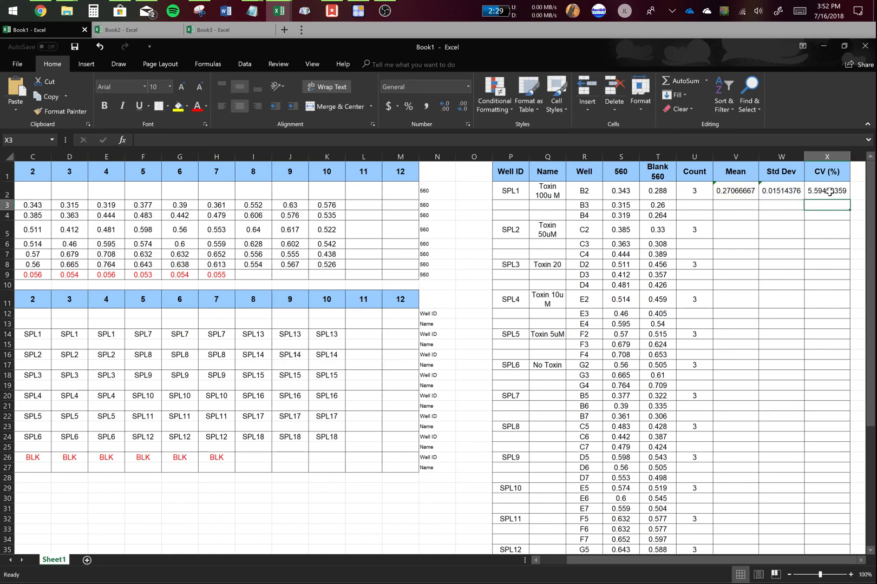
{"action": "left_click_drag", "start_coordinate": [618, 191], "coordinate": [649, 190]}
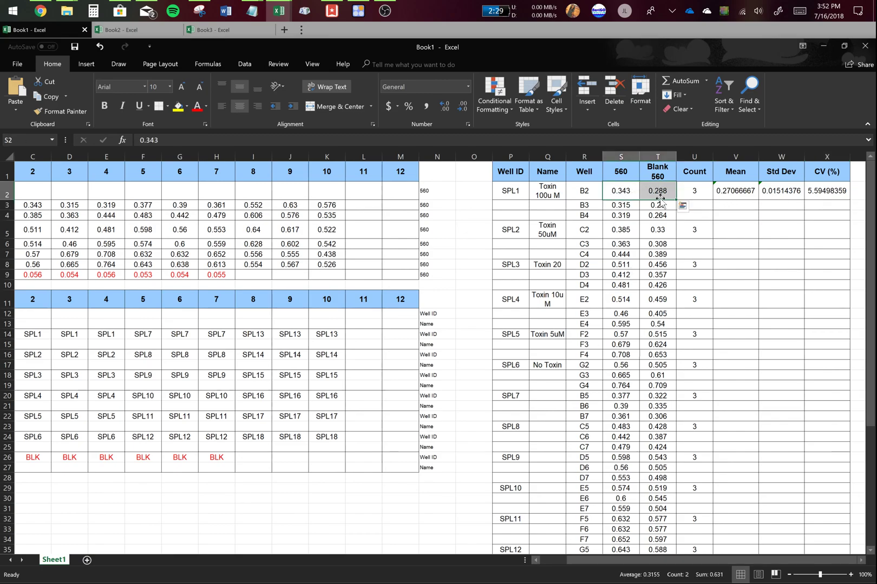
{"action": "left_click", "coordinate": [658, 193]}
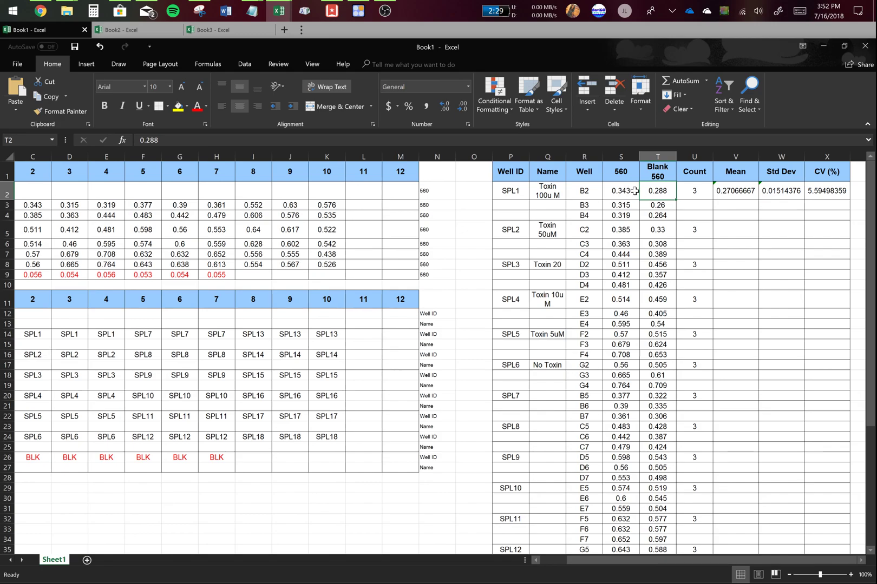
{"action": "left_click_drag", "start_coordinate": [724, 192], "coordinate": [811, 186]}
{"action": "left_click", "coordinate": [781, 215]}
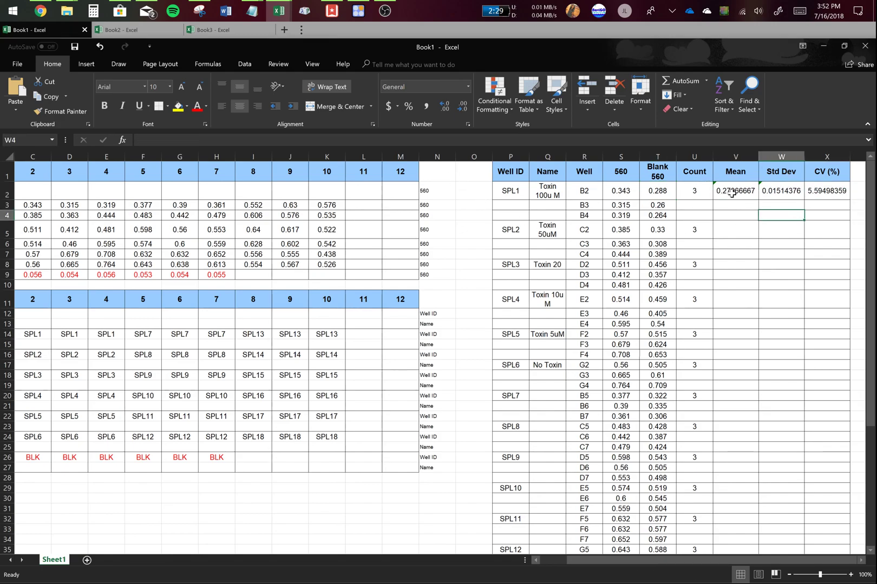
Reduce SPL1's Mean, Std Dev and CV (%) in V2:X2 to three decimal places
{"action": "left_click_drag", "start_coordinate": [732, 193], "coordinate": [822, 190]}
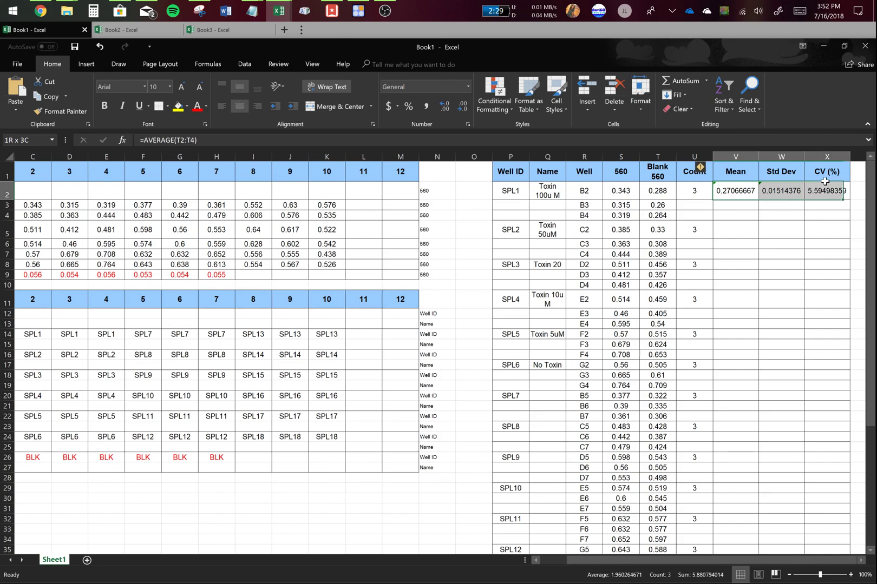
{"action": "left_click", "coordinate": [463, 110]}
{"action": "left_click", "coordinate": [463, 110]}
{"action": "left_click", "coordinate": [463, 110]}
{"action": "left_click", "coordinate": [462, 110]}
{"action": "left_click", "coordinate": [463, 109]}
{"action": "left_click_drag", "start_coordinate": [736, 191], "coordinate": [834, 187]}
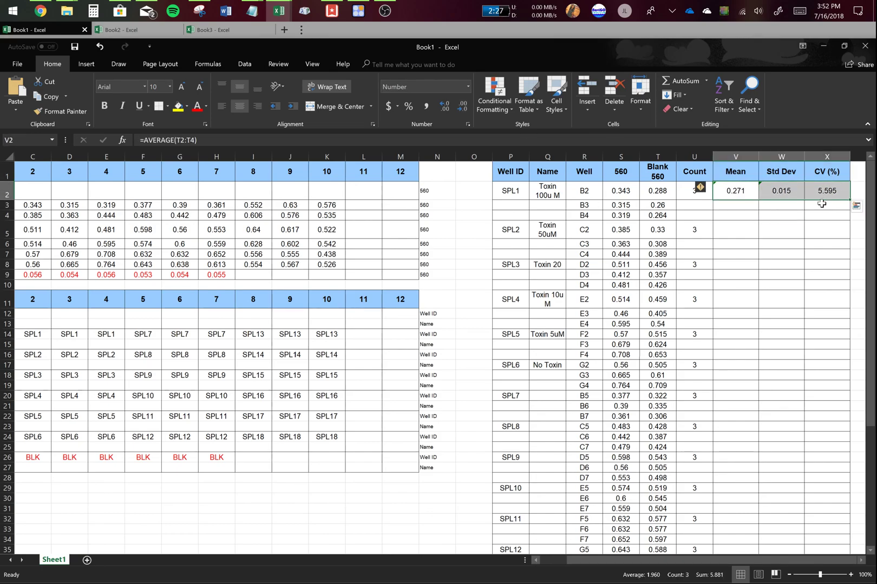
{"action": "left_click", "coordinate": [836, 205]}
Fill the three-row formula block V2:X4 down to row 55 so every sample through SPL18 gets its statistics
{"action": "scroll", "coordinate": [792, 222], "scroll_direction": "down", "scroll_amount": 1}
{"action": "scroll", "coordinate": [792, 221], "scroll_direction": "up", "scroll_amount": 1}
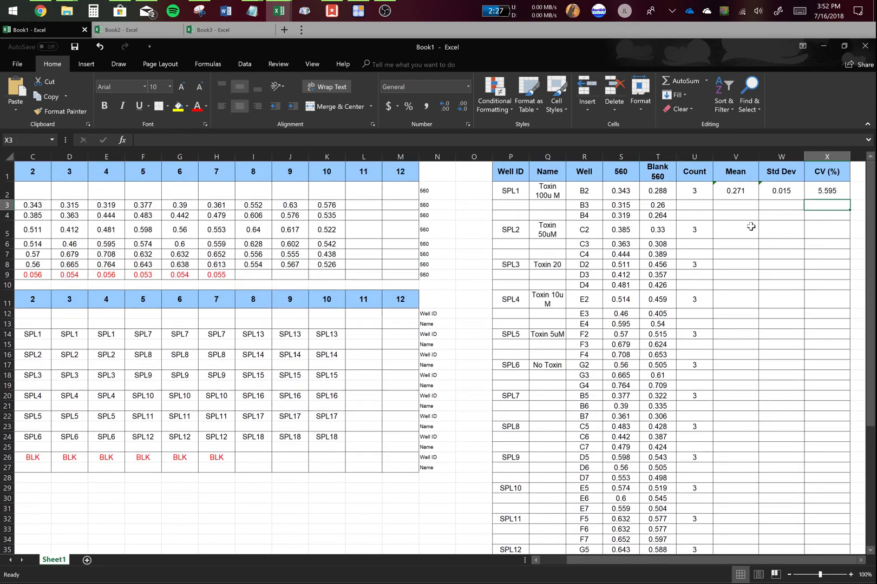
{"action": "left_click", "coordinate": [732, 228]}
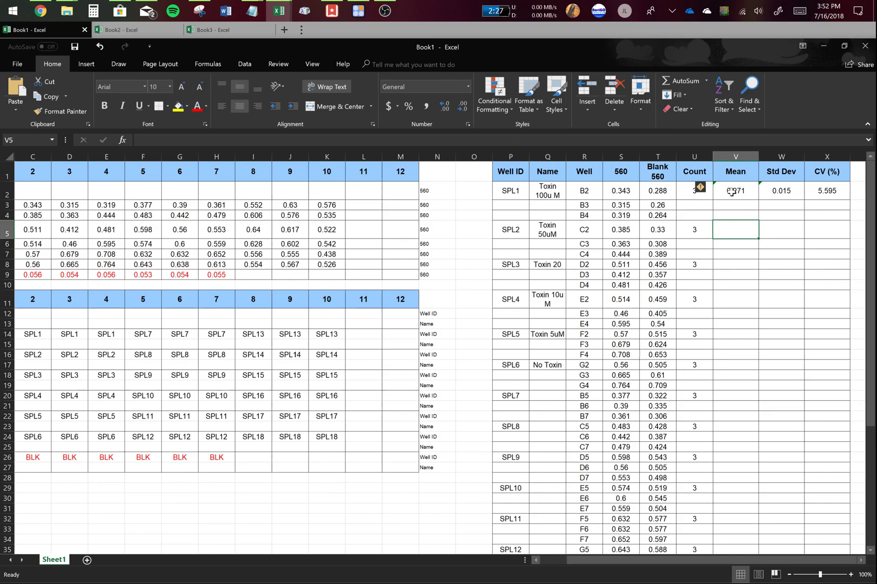
{"action": "left_click_drag", "start_coordinate": [733, 190], "coordinate": [823, 219]}
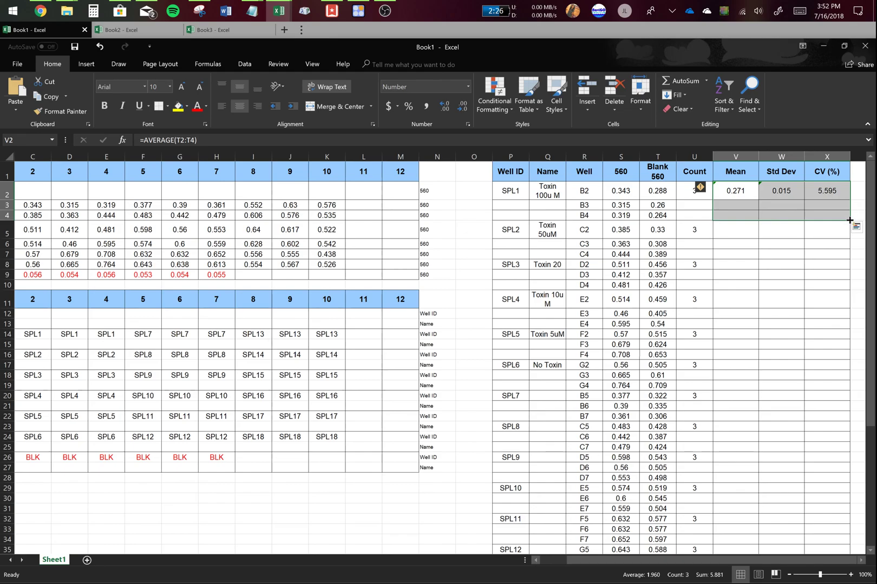
{"action": "left_click_drag", "start_coordinate": [850, 220], "coordinate": [812, 499]}
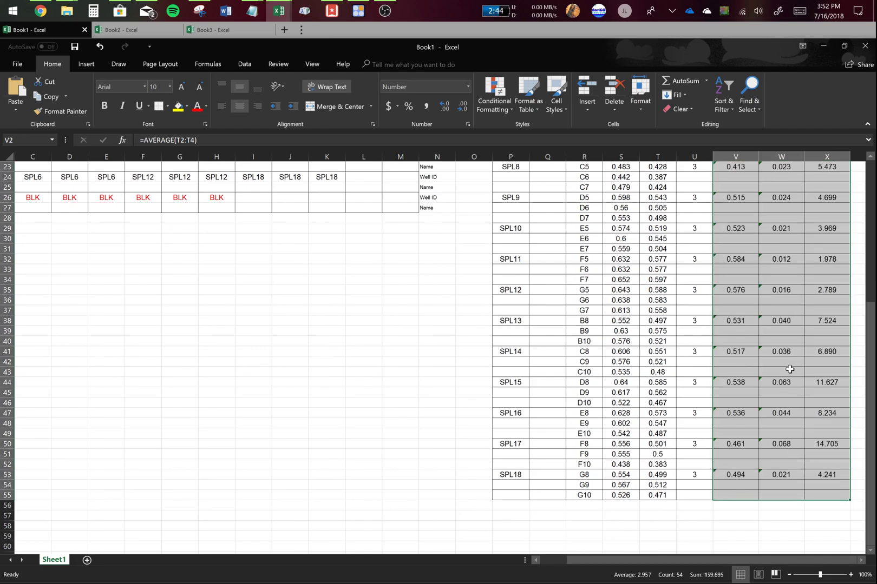
{"action": "scroll", "coordinate": [789, 370], "scroll_direction": "up", "scroll_amount": 8}
{"action": "left_click", "coordinate": [810, 254]}
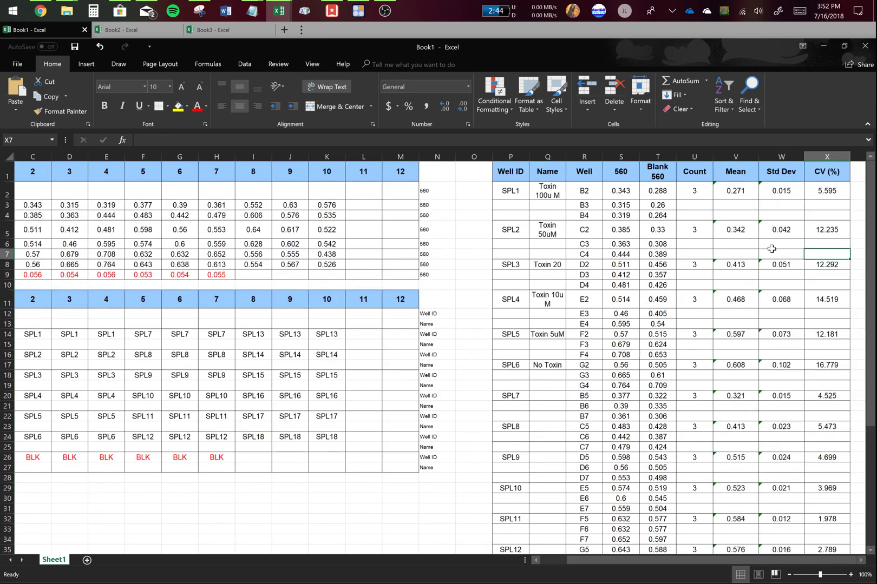
Check the filled formulas in SPL2's V5:X5 and SPL4's CV in X11, and review the statistics down to SPL18
{"action": "left_click", "coordinate": [739, 235]}
{"action": "left_click", "coordinate": [789, 231]}
{"action": "left_click", "coordinate": [839, 224]}
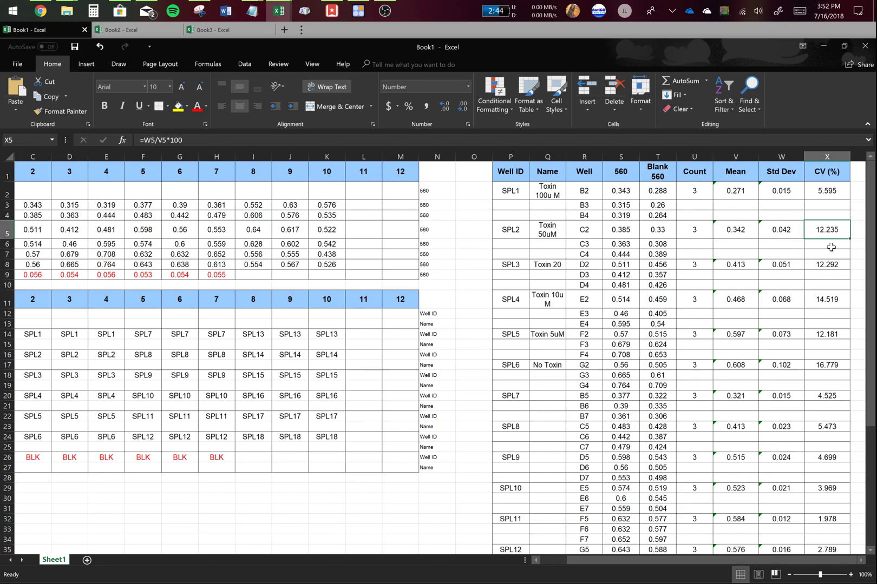
{"action": "left_click", "coordinate": [826, 300]}
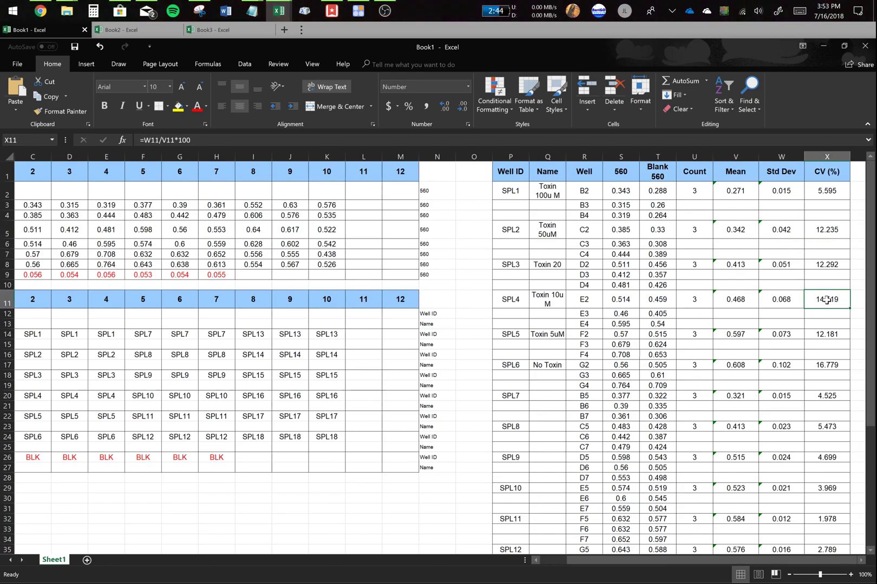
{"action": "scroll", "coordinate": [795, 341], "scroll_direction": "down", "scroll_amount": 7}
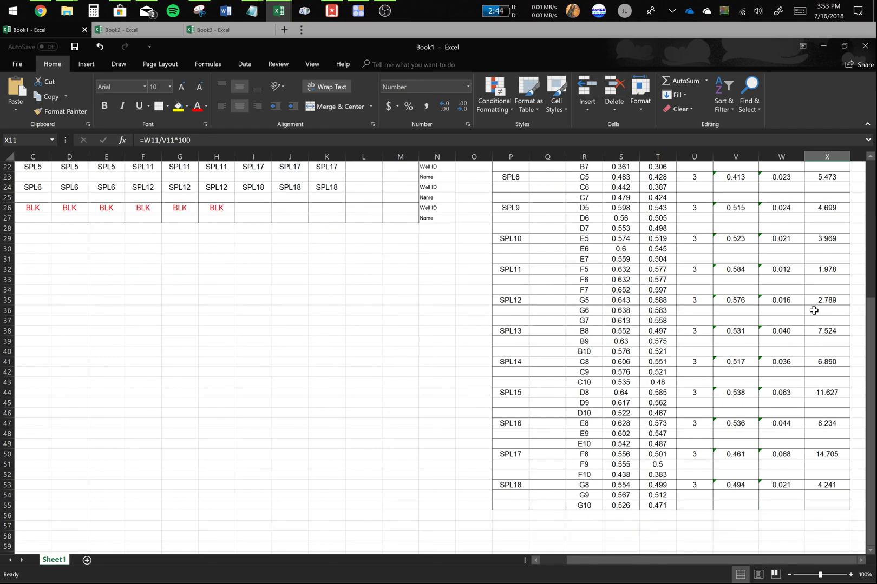
{"action": "scroll", "coordinate": [818, 312], "scroll_direction": "up", "scroll_amount": 7}
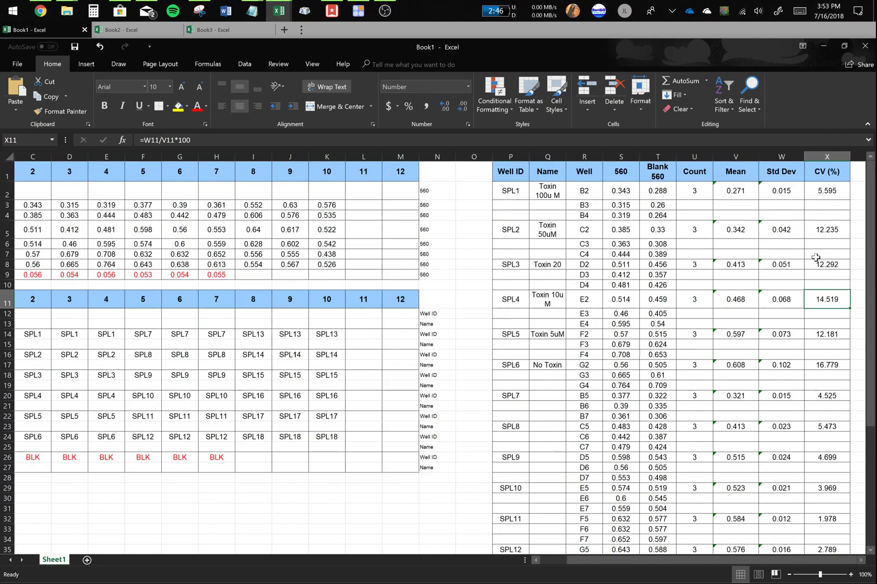
Set the font color of SPL6's CV value in X17 to Automatic
{"action": "left_click", "coordinate": [827, 362]}
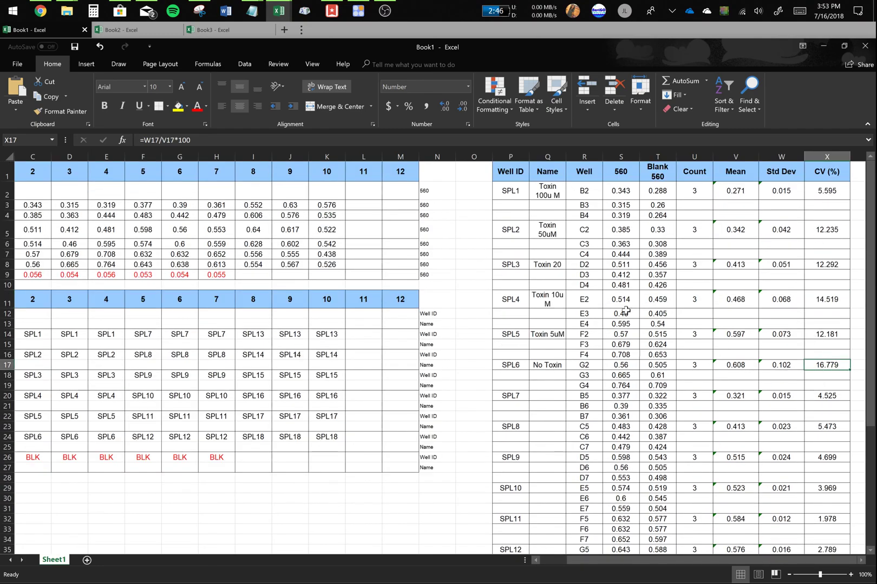
{"action": "left_click", "coordinate": [196, 108]}
{"action": "left_click", "coordinate": [206, 111]}
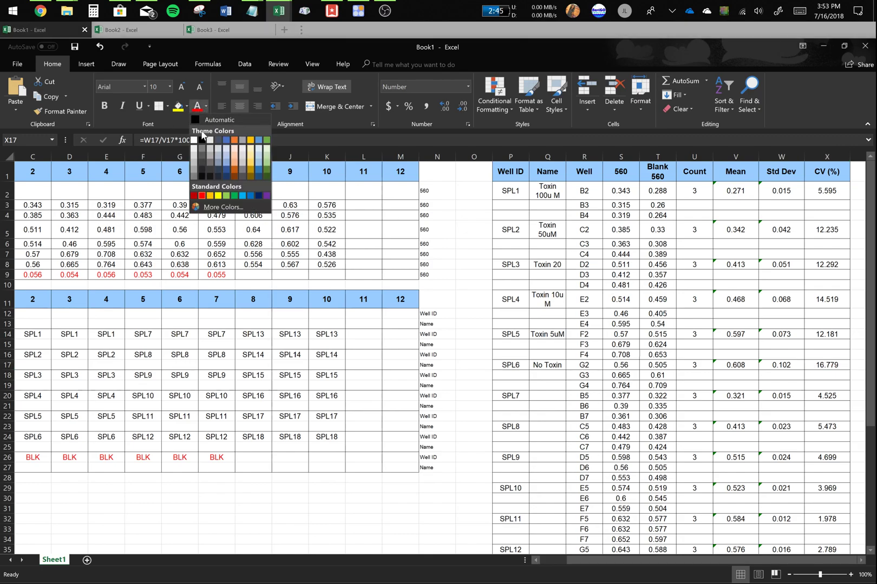
{"action": "left_click", "coordinate": [212, 124]}
{"action": "left_click", "coordinate": [779, 264]}
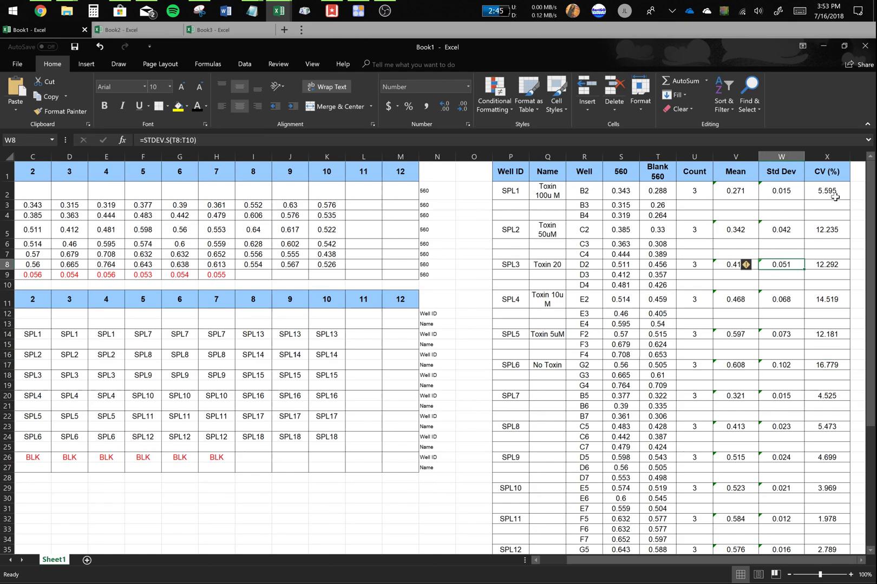
Review the CV (%) values down column X and the Mean, Std Dev and CV (%) block in V2:X9
{"action": "left_click_drag", "start_coordinate": [835, 196], "coordinate": [841, 548]}
{"action": "scroll", "coordinate": [827, 378], "scroll_direction": "up", "scroll_amount": 6}
{"action": "left_click", "coordinate": [841, 344]}
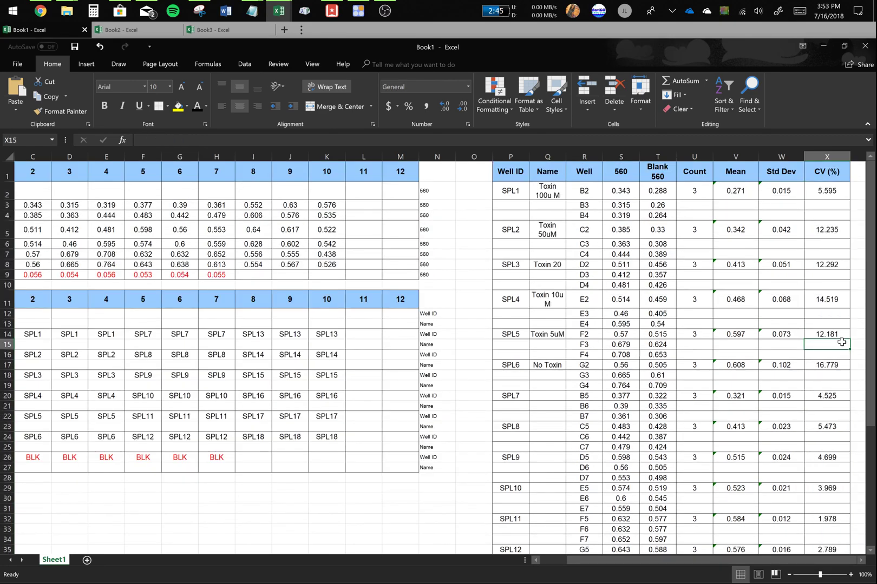
{"action": "left_click_drag", "start_coordinate": [733, 188], "coordinate": [827, 277]}
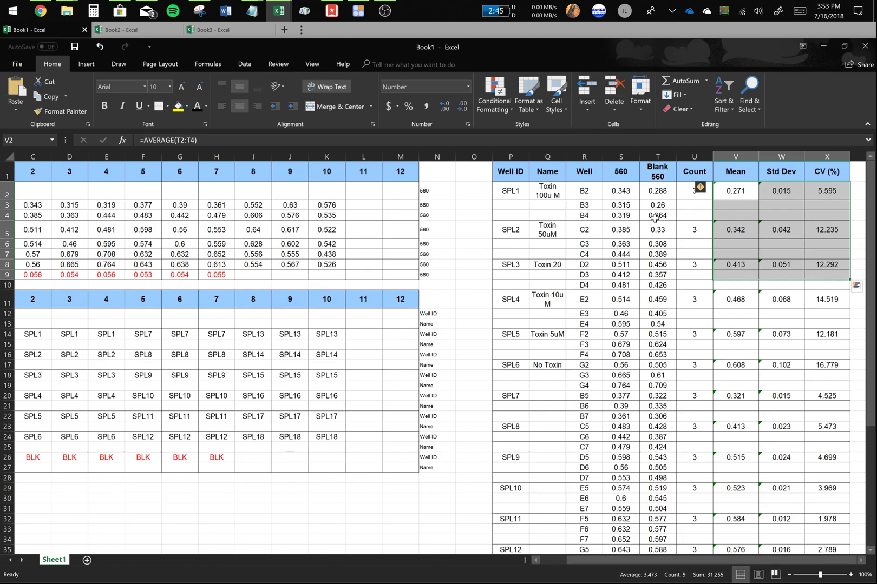
Append an asterisk to SPL1's first Blank 560 value in T2 to exclude it from the statistics
{"action": "left_click", "coordinate": [671, 188]}
{"action": "double_click", "coordinate": [671, 187]}
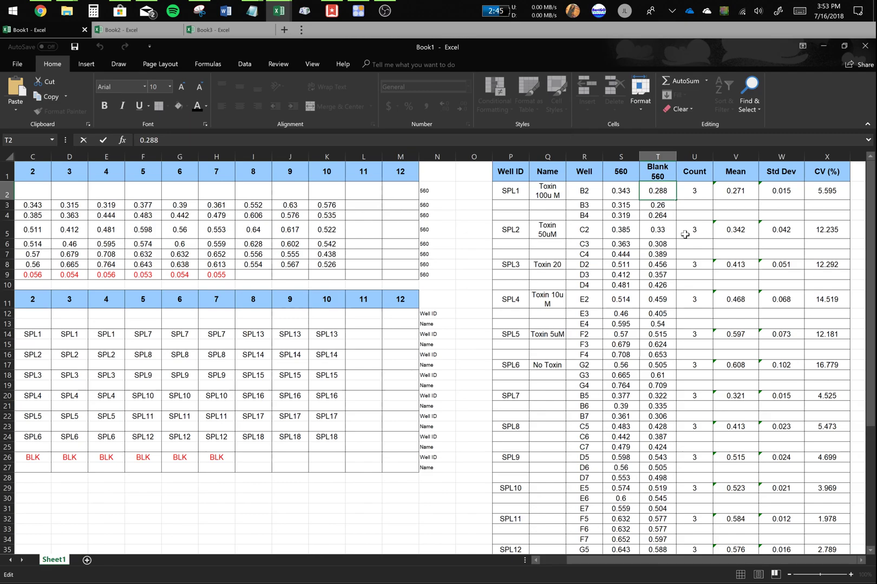
{"action": "type", "text": "*"}
{"action": "key", "text": "Return"}
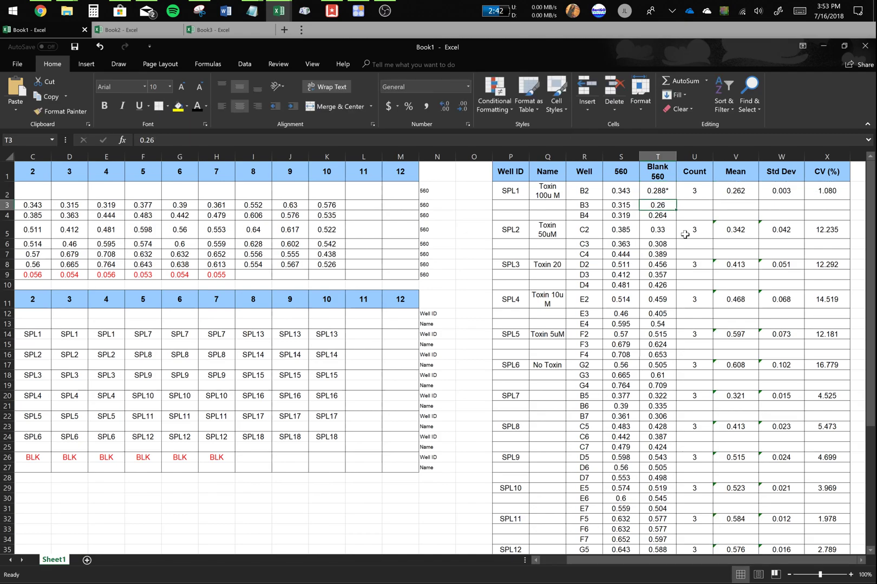
Check SPL1's Mean, Std Dev and CV (%) in V2:X2 against the asterisked Blank 560 value in T2
{"action": "key", "text": "Right"}
{"action": "key", "text": "Right"}
{"action": "key", "text": "Up"}
{"action": "key", "text": "Left"}
{"action": "key", "text": "Left"}
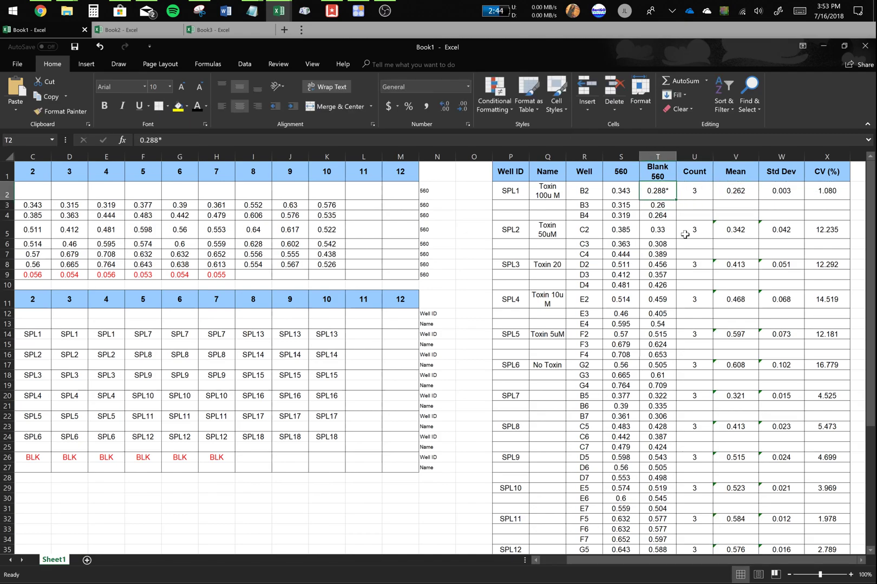
{"action": "key", "text": "Right"}
{"action": "key", "text": "Right"}
{"action": "key", "text": "Right"}
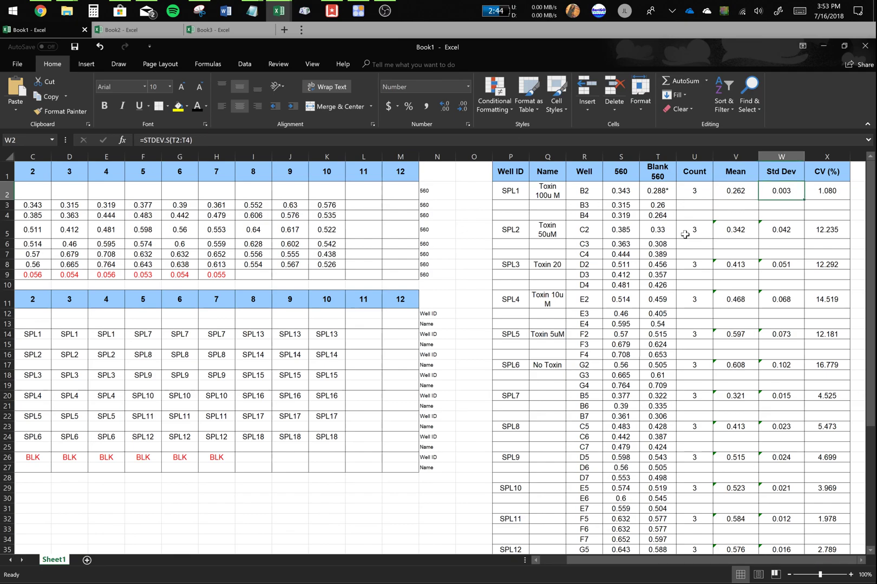
{"action": "key", "text": "Right"}
{"action": "key", "text": "Left"}
{"action": "key", "text": "Left"}
{"action": "key", "text": "Left"}
{"action": "key", "text": "Left"}
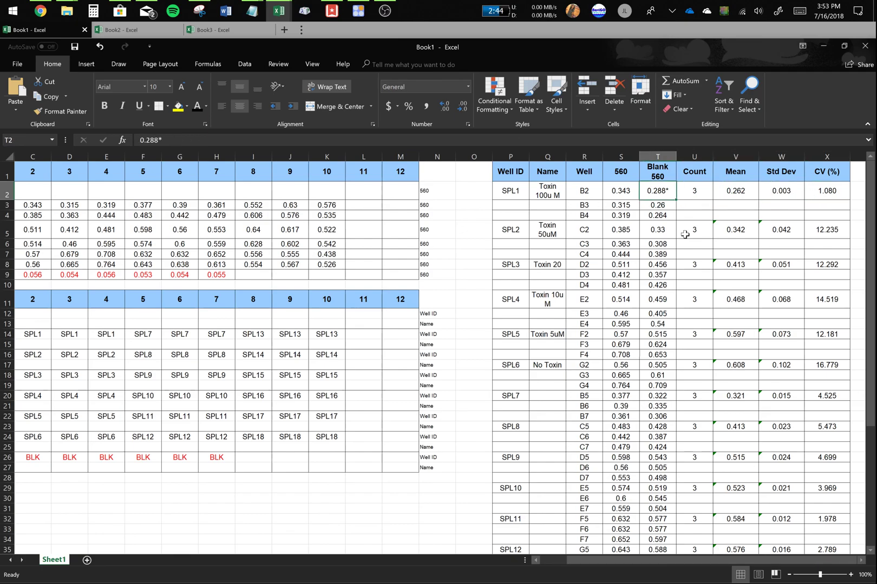
Remove the asterisk from SPL1's Blank 560 value in T2 and recheck its statistics across to the CV in X2
{"action": "key", "text": "F2"}
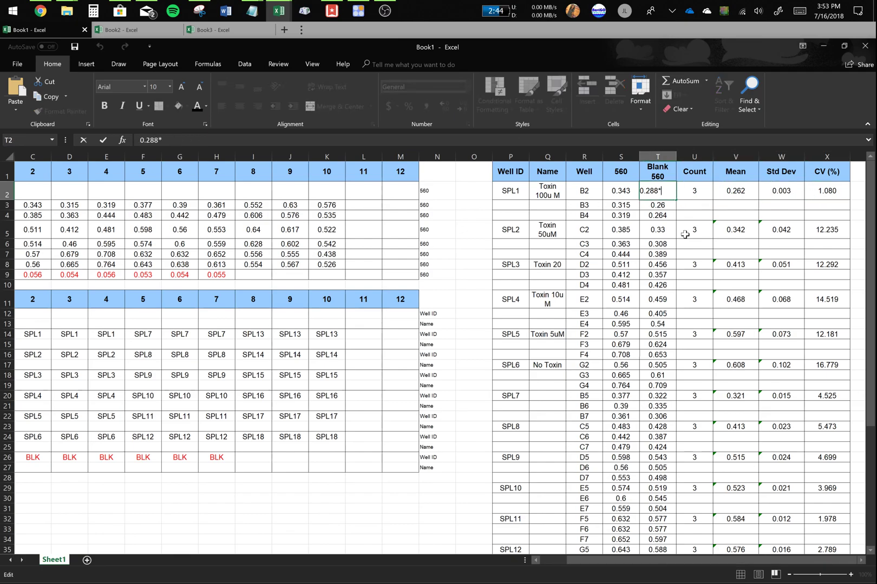
{"action": "key", "text": "BackSpace"}
{"action": "key", "text": "Return"}
{"action": "key", "text": "Right"}
{"action": "key", "text": "Right"}
{"action": "key", "text": "Right"}
{"action": "key", "text": "Up"}
{"action": "key", "text": "Right"}
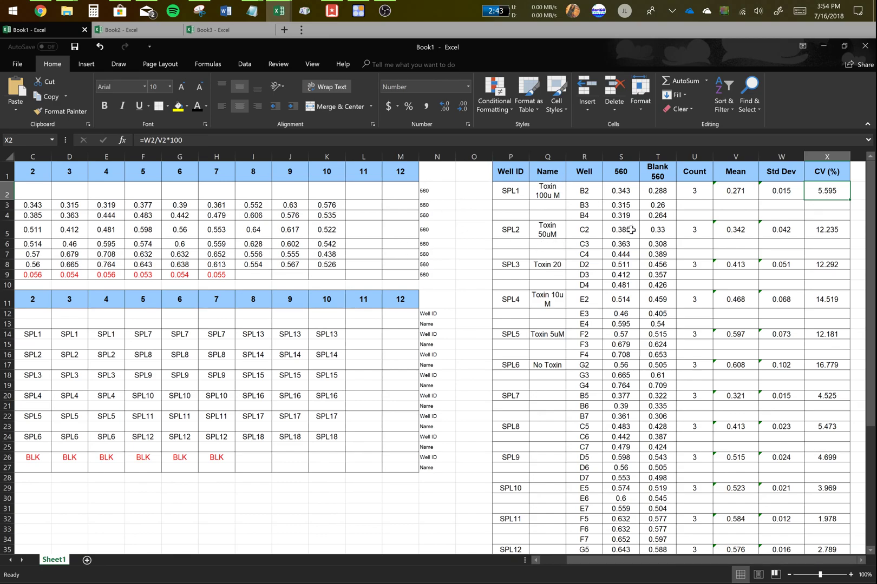
{"action": "scroll", "coordinate": [620, 318], "scroll_direction": "down", "scroll_amount": 3}
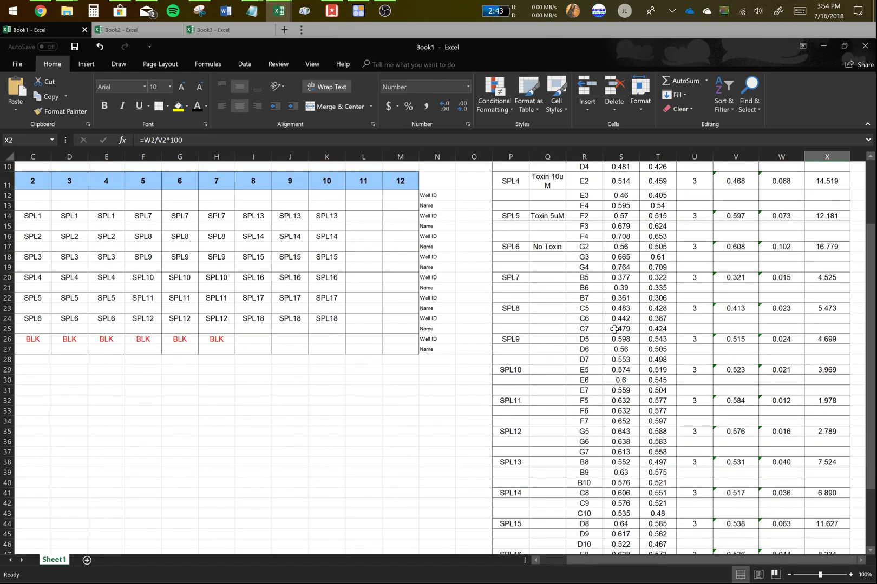